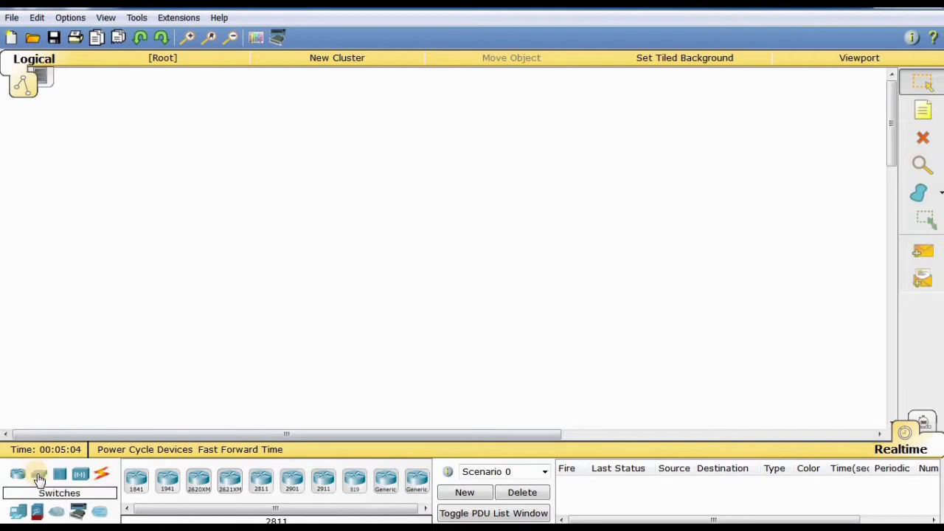
Place two 2950-24 switches side by side in the empty logical workspace.
left_click_drag(37, 478, 331, 216)
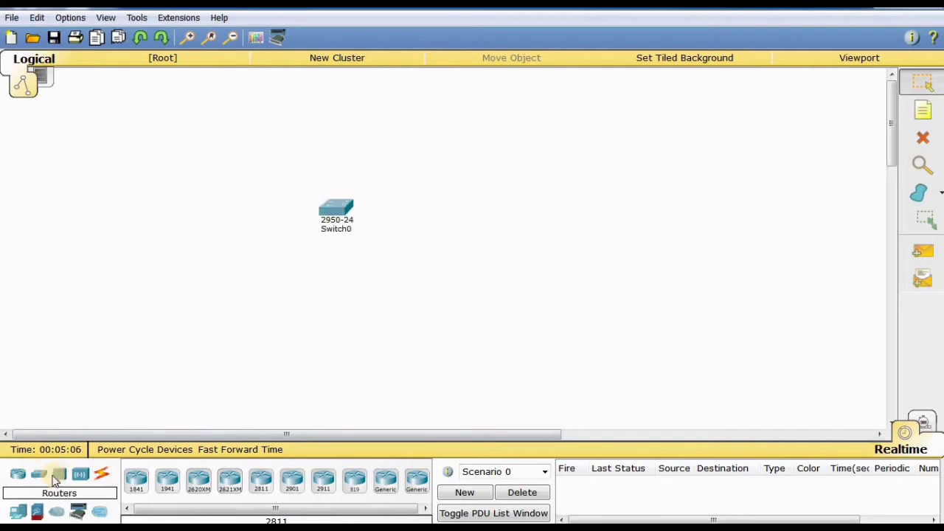
left_click_drag(39, 473, 483, 204)
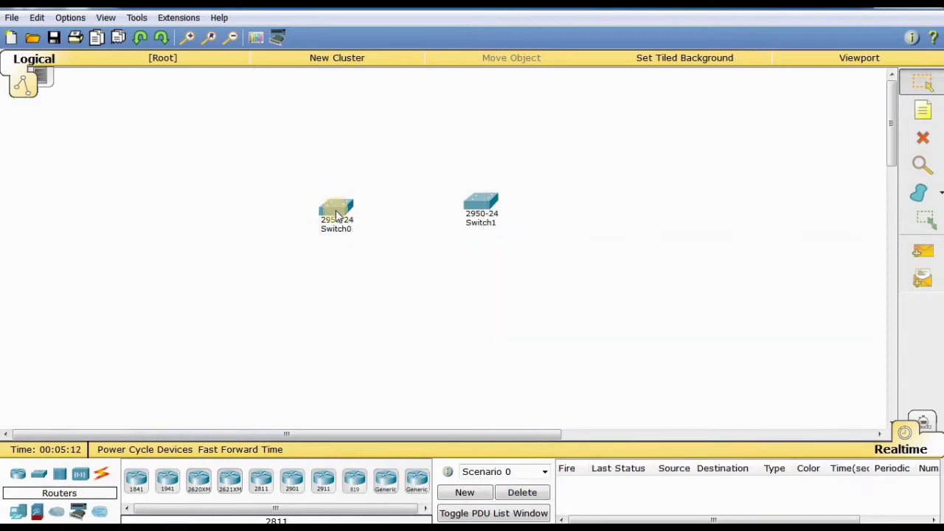
mouse_move(337, 214)
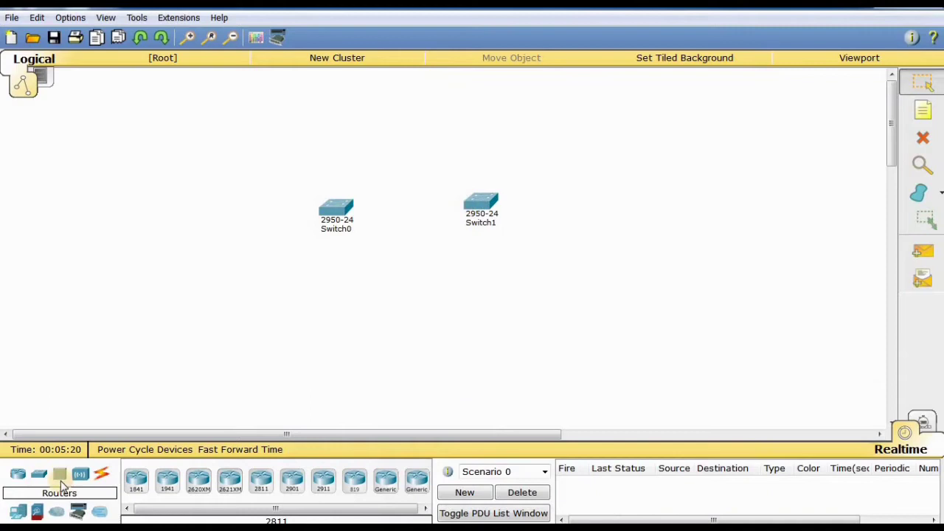
Connect FastEthernet0/1 on Switch0 to FastEthernet0/1 on Switch1 with a copper cross-over cable.
left_click(102, 474)
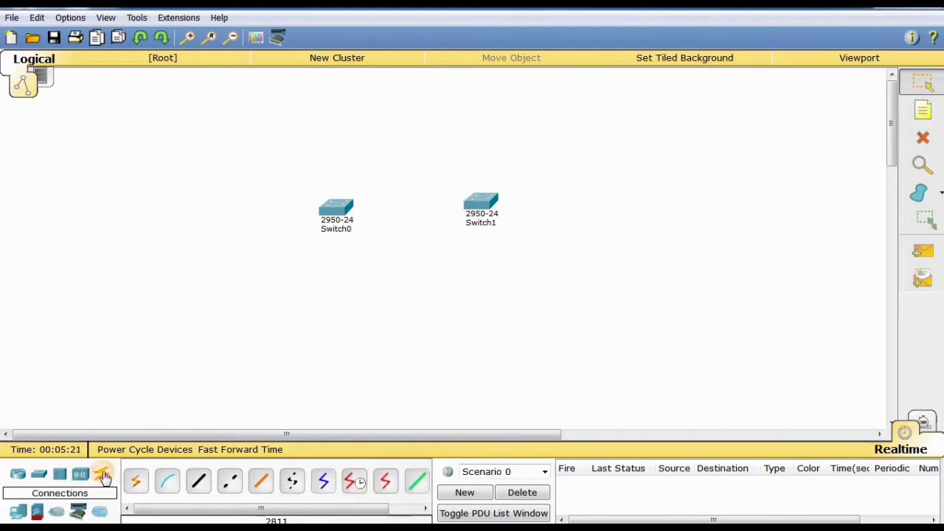
left_click(230, 482)
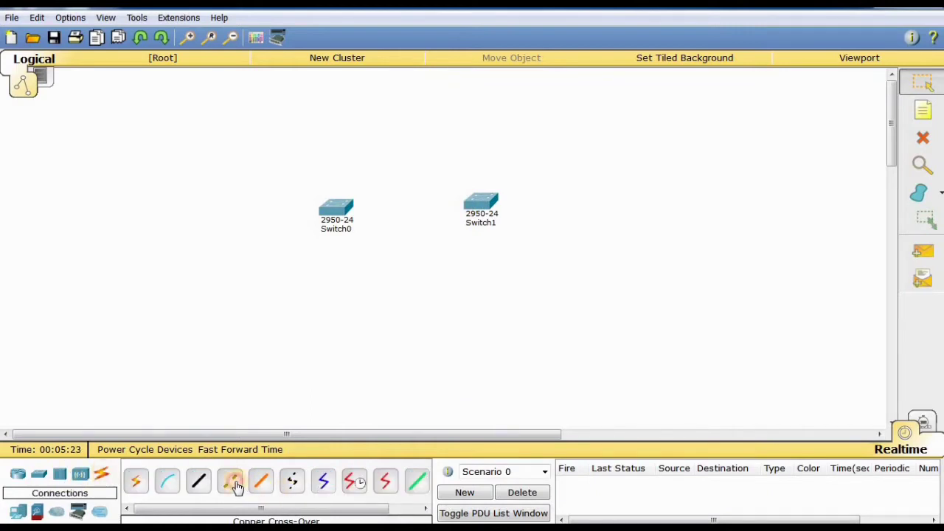
left_click(337, 208)
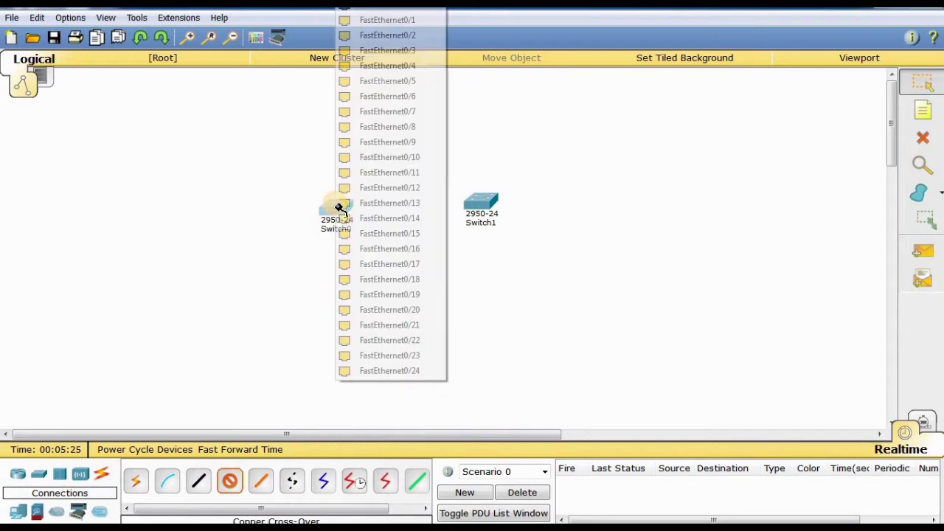
left_click(402, 25)
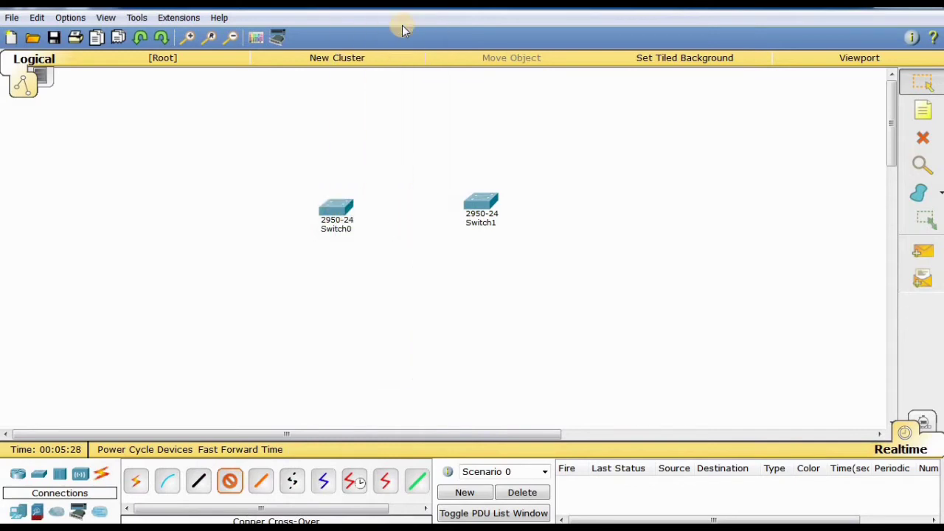
left_click(480, 198)
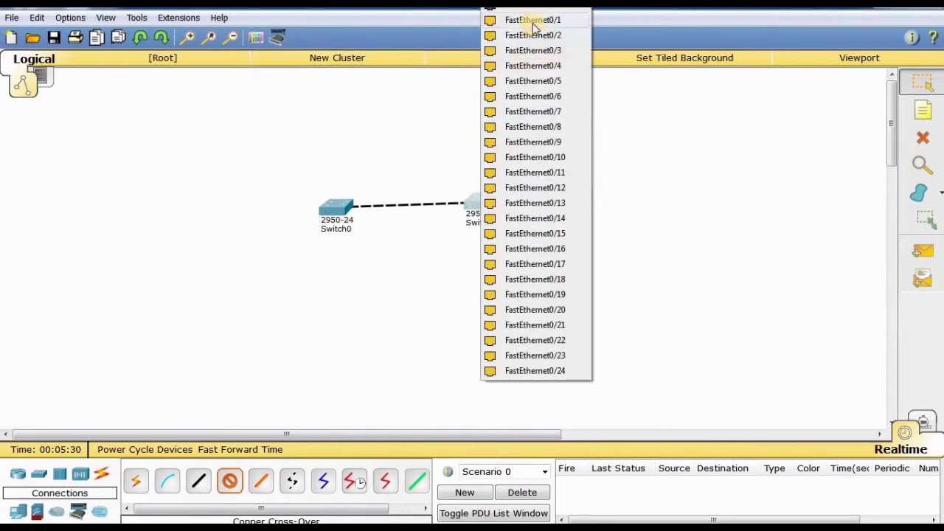
left_click(531, 21)
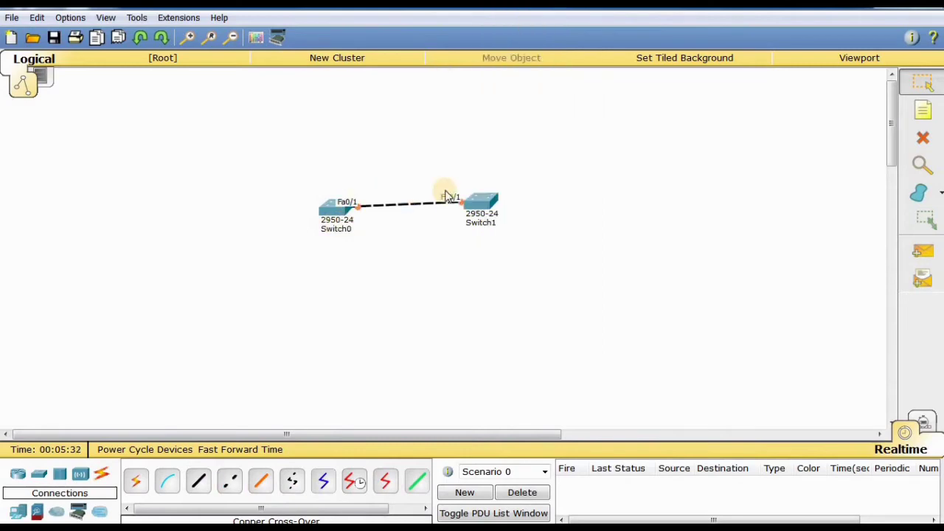
left_click(466, 210)
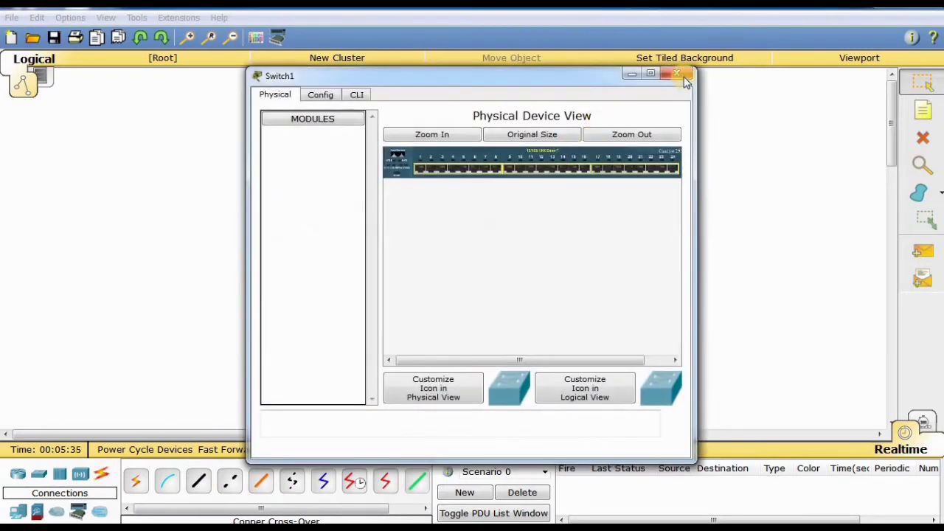
left_click(685, 76)
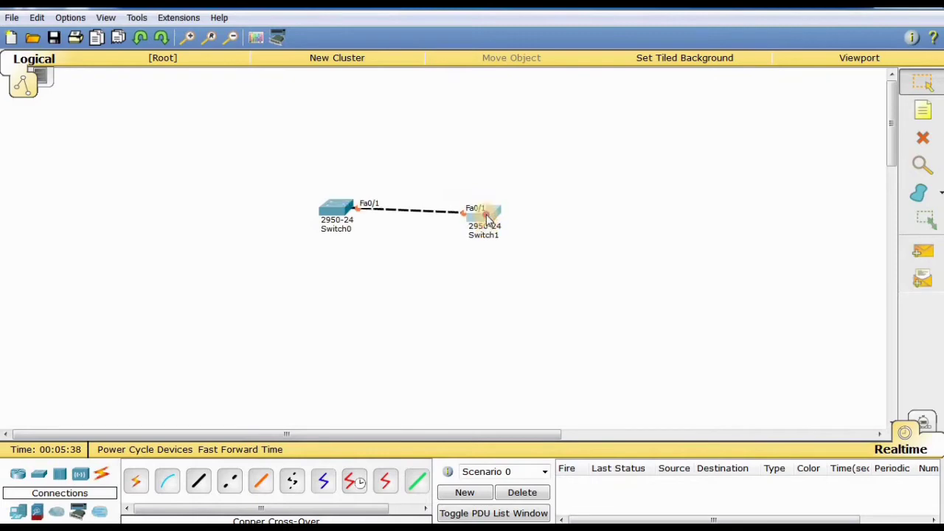
Open Switch0's command line interface in a maximized window and enter privileged EXEC mode with enable.
left_click(333, 210)
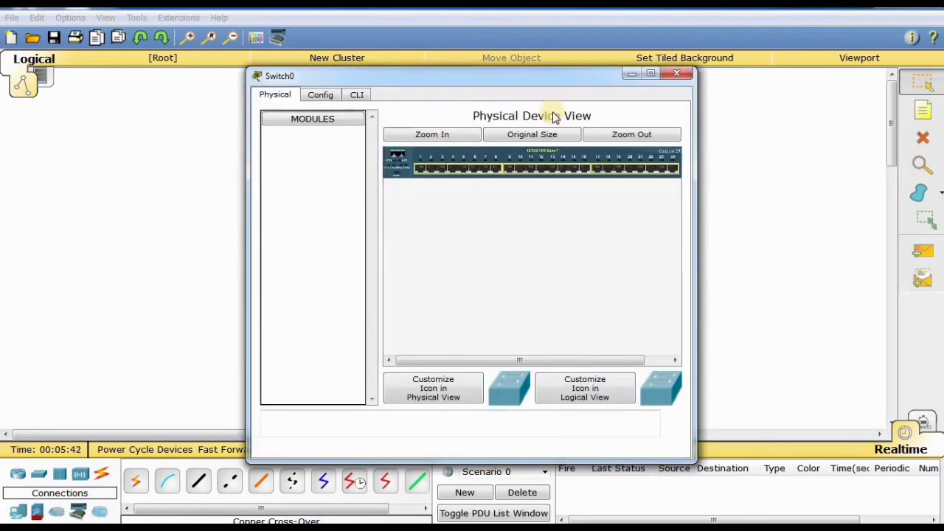
left_click(650, 74)
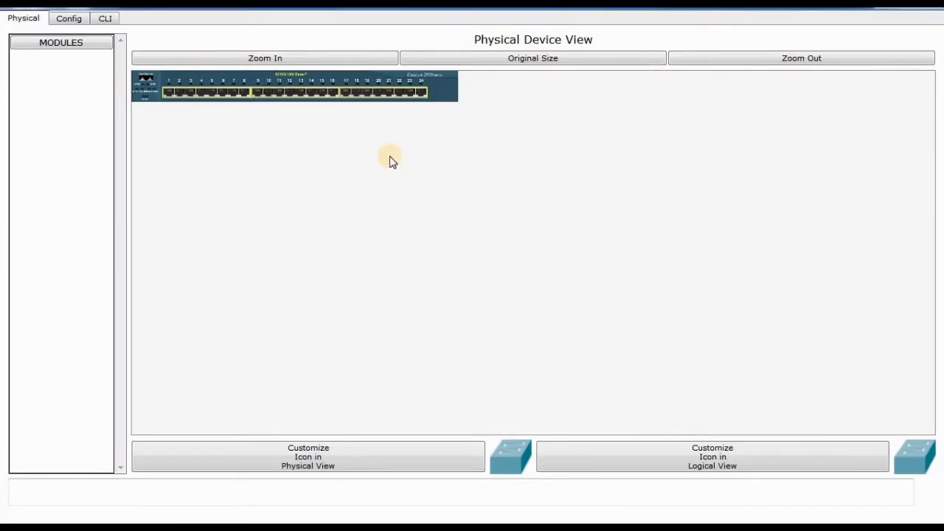
left_click(105, 18)
key("Return")
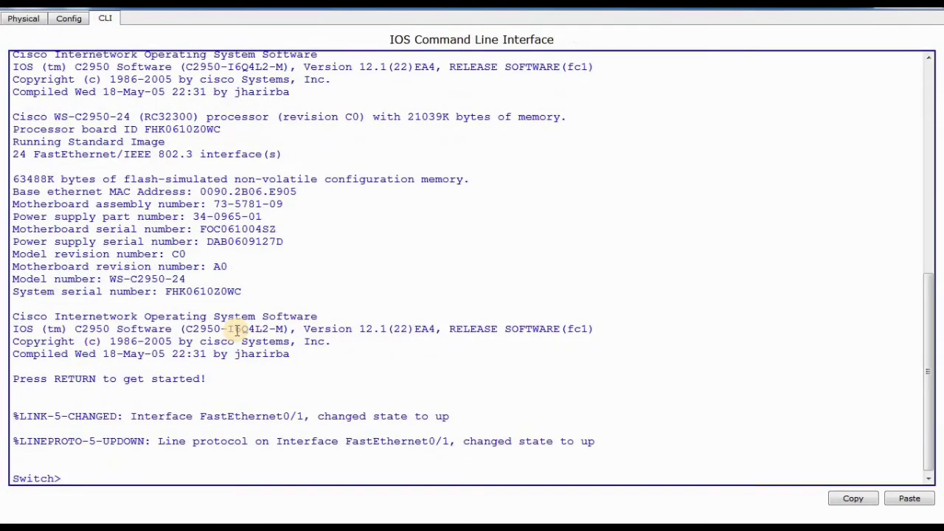
type("en")
key("Tab")
key("Return")
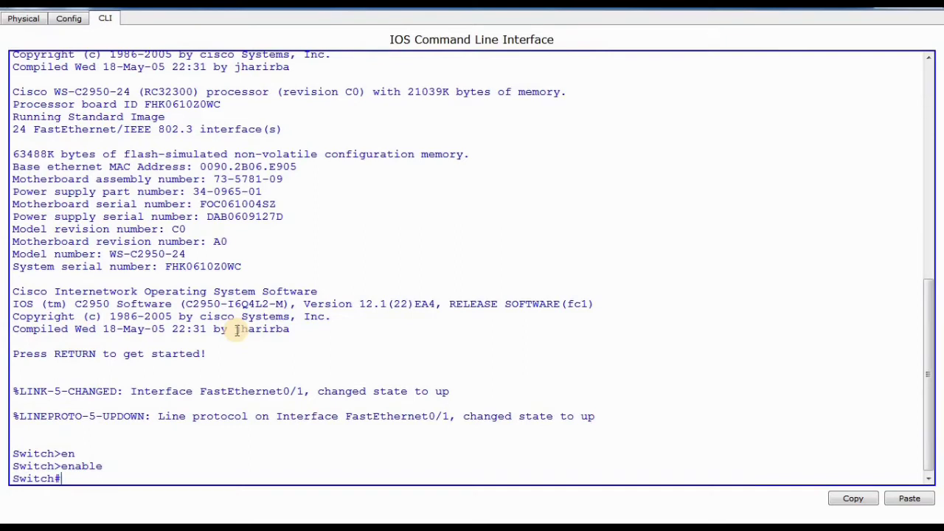
List the VLANs on Switch0 with show vlan and page through to the end of the output.
type("show")
type(" valn")
key("BackSpace")
key("BackSpace")
key("BackSpace")
type("lan")
key("Return")
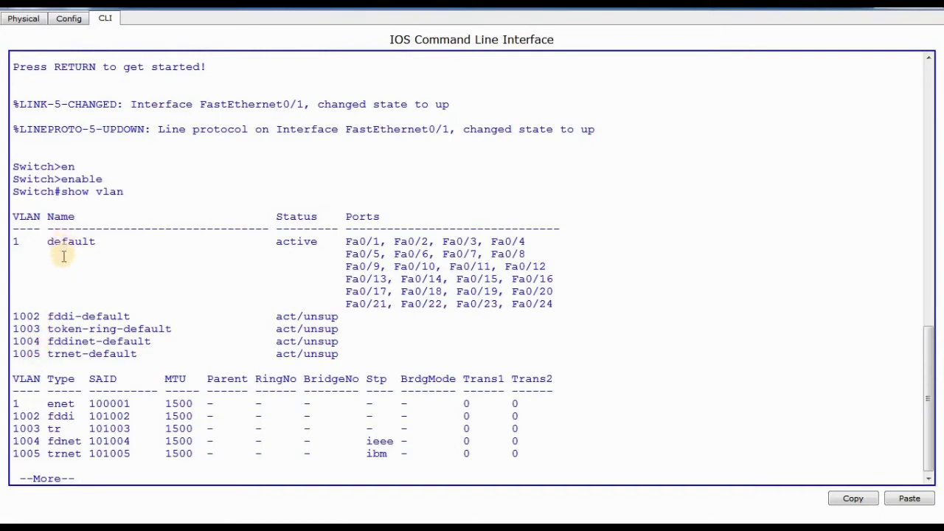
key("space")
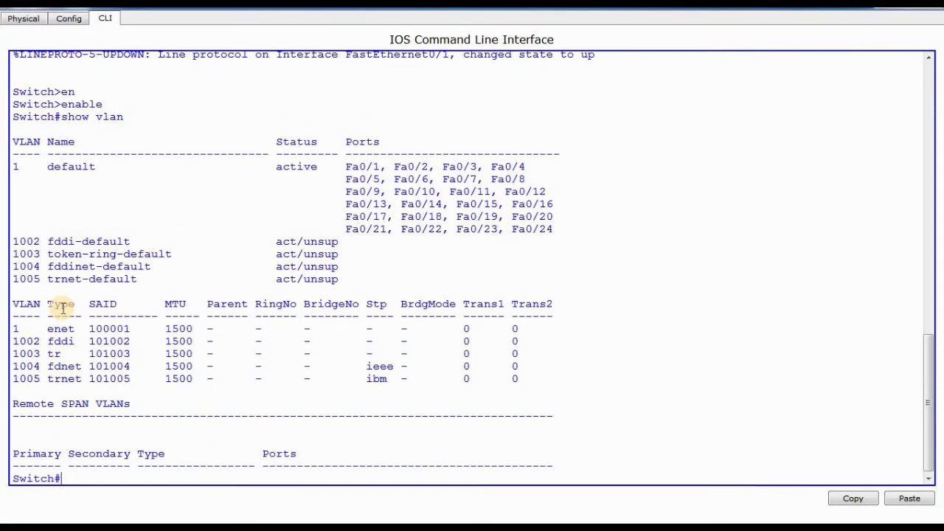
Display Switch0's VTP settings with show vtp status.
type("show vtp status")
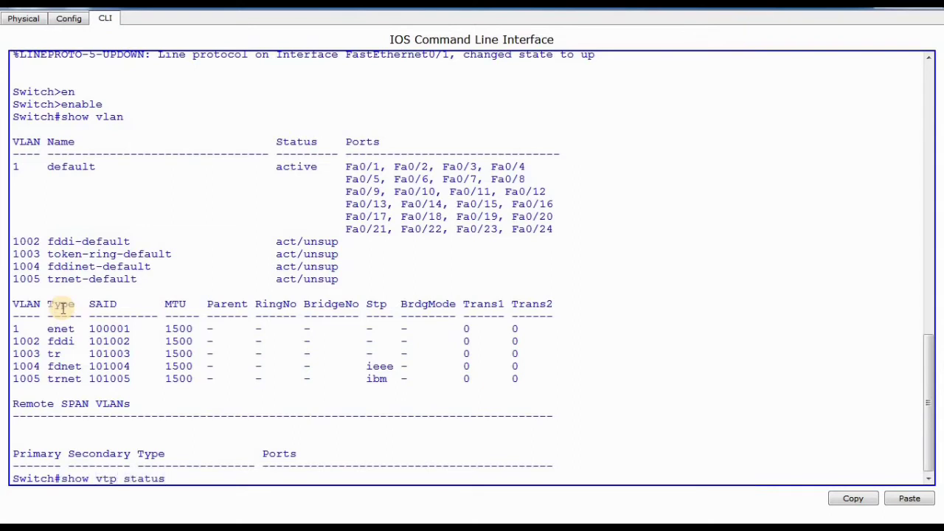
key("Return")
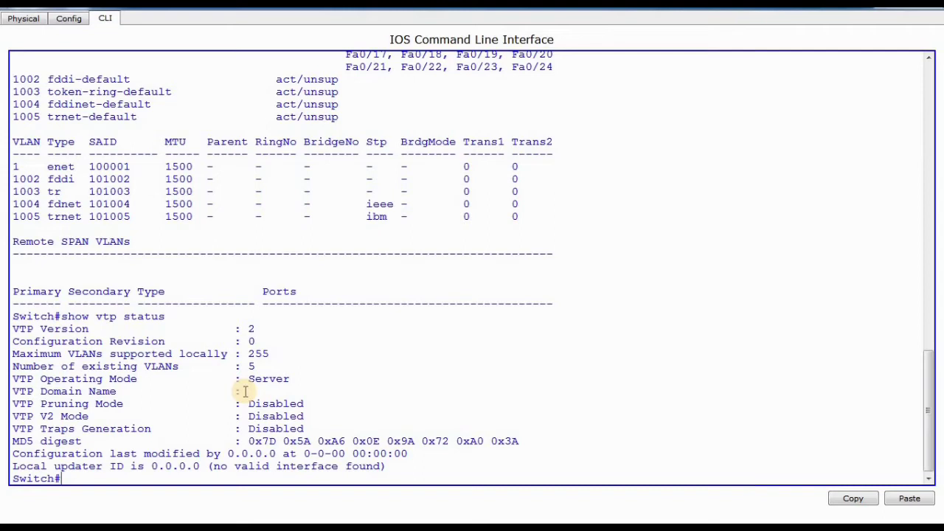
Enter global configuration mode on Switch0 with conf terminal.
type("conf te")
key("Tab")
key("Return")
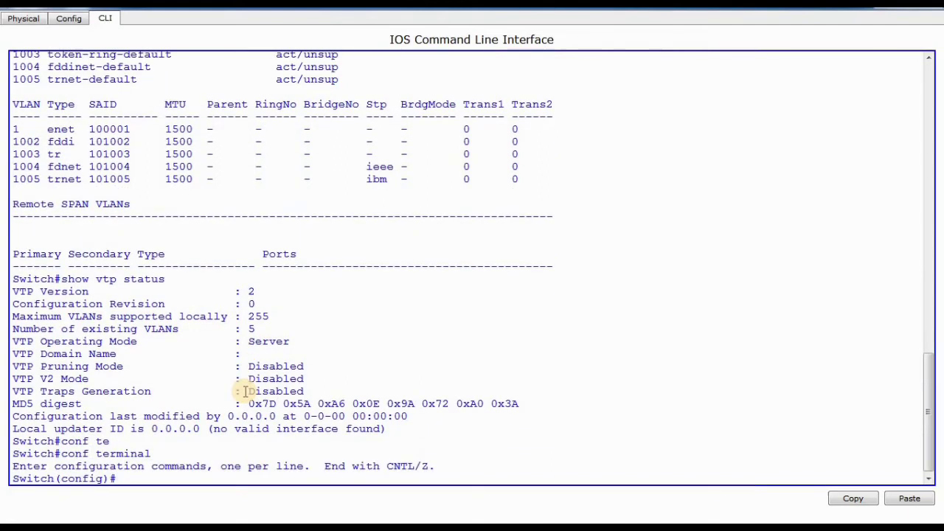
Create VLAN 10 on Switch0, name it hr, and return to global configuration mode.
type("vlan 10")
key("Return")
type("name")
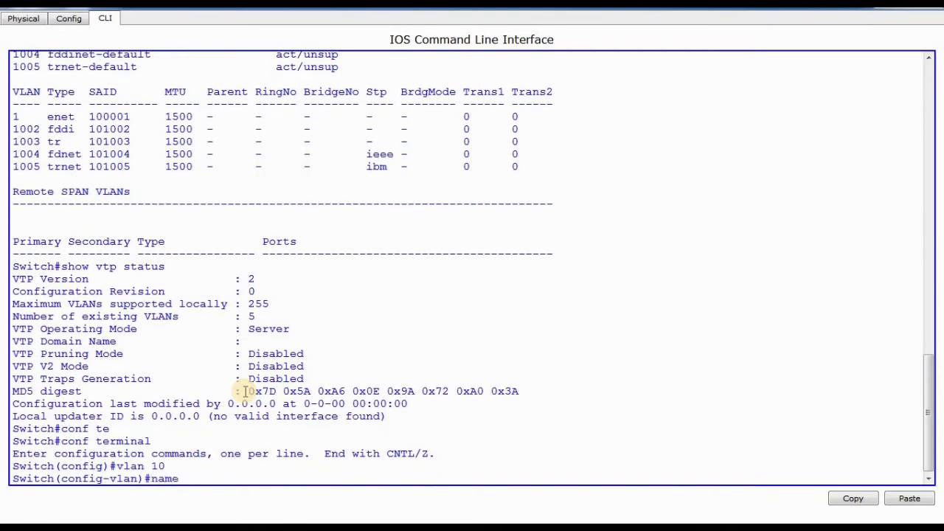
type(" hr")
key("Return")
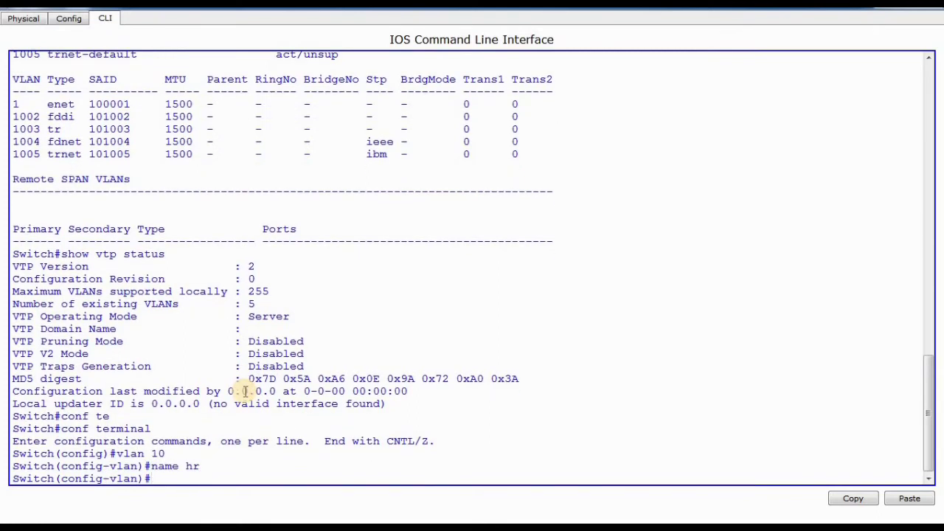
type("exit")
key("Return")
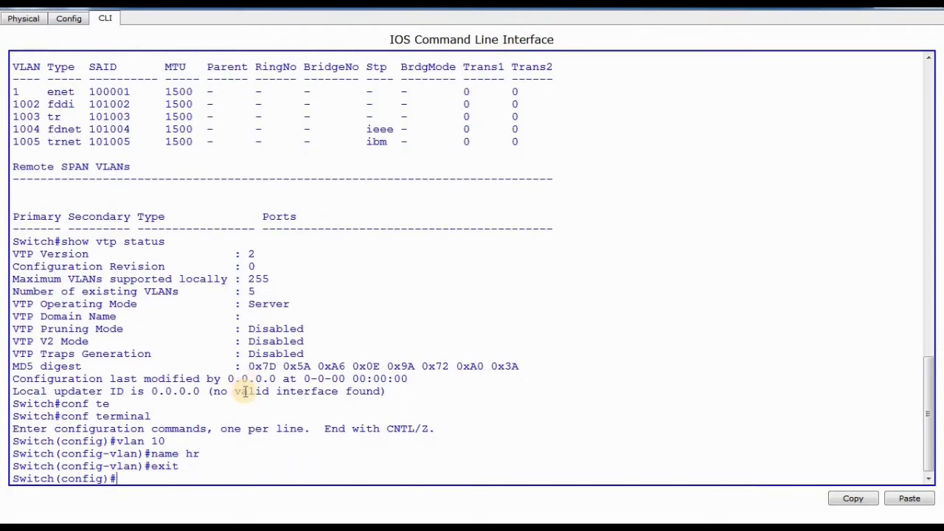
Create VLAN 20 on Switch0 without assigning a name, and exit back to global configuration mode.
type("vlan 20")
key("Return")
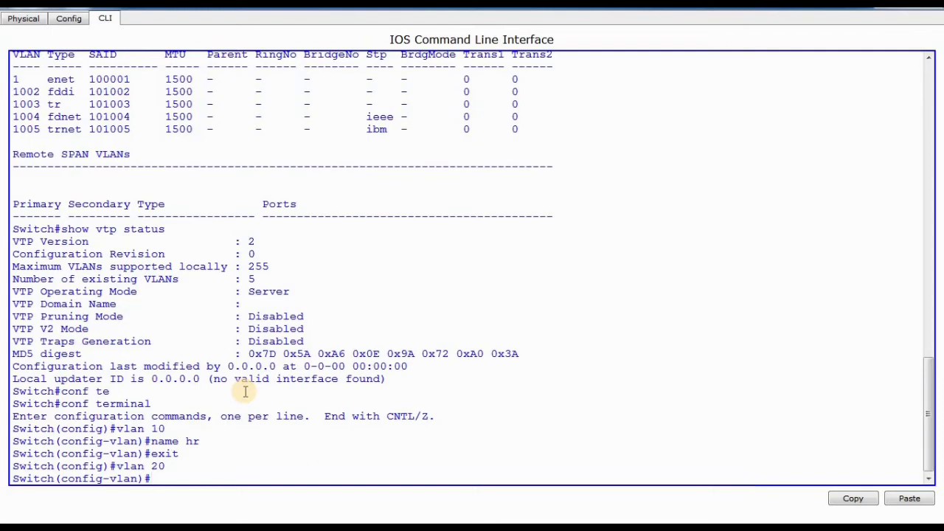
type("exit")
key("Return")
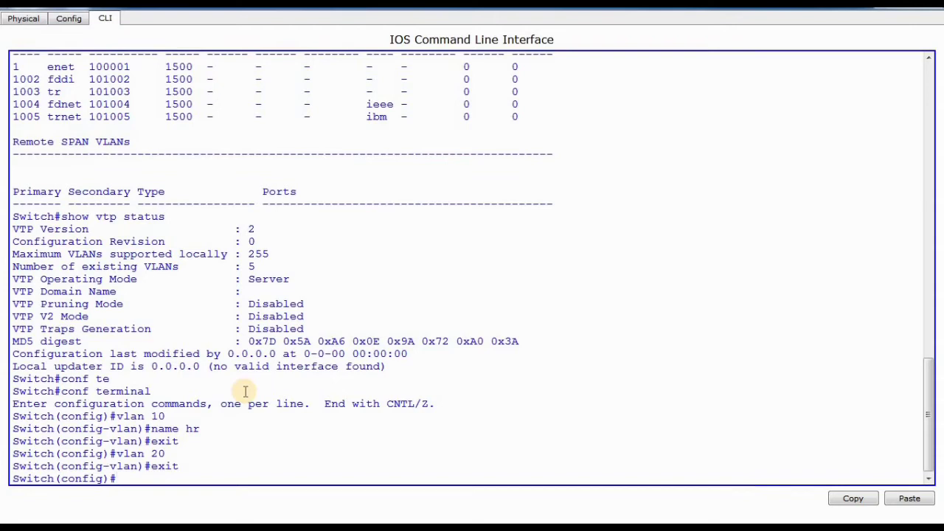
Set Switch0's VTP domain to sharebitz.com.
type("vtp domain sharebit")
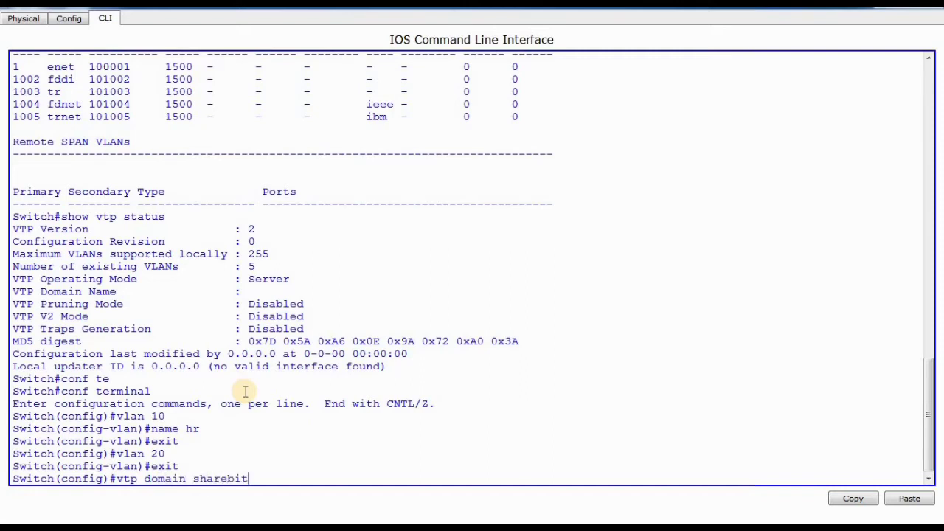
type("z.com")
key("Return")
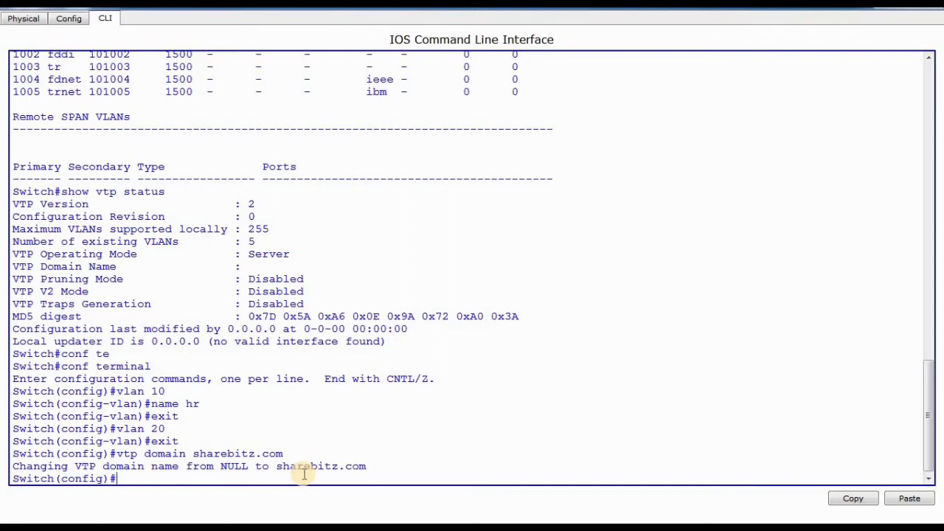
Set Switch0's VTP mode to server.
type("vtp mode")
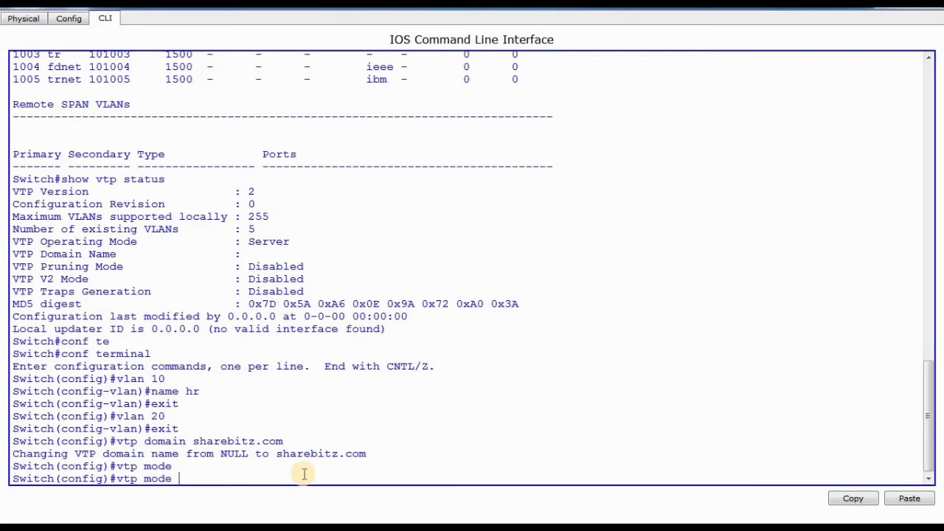
type("server")
key("Return")
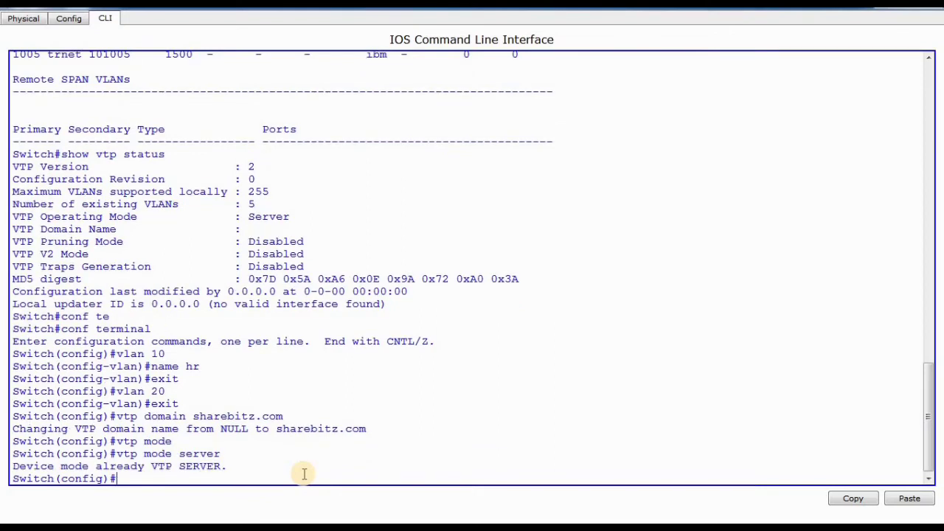
Set the VTP password on Switch0.
type("vtp pass")
key("Tab")
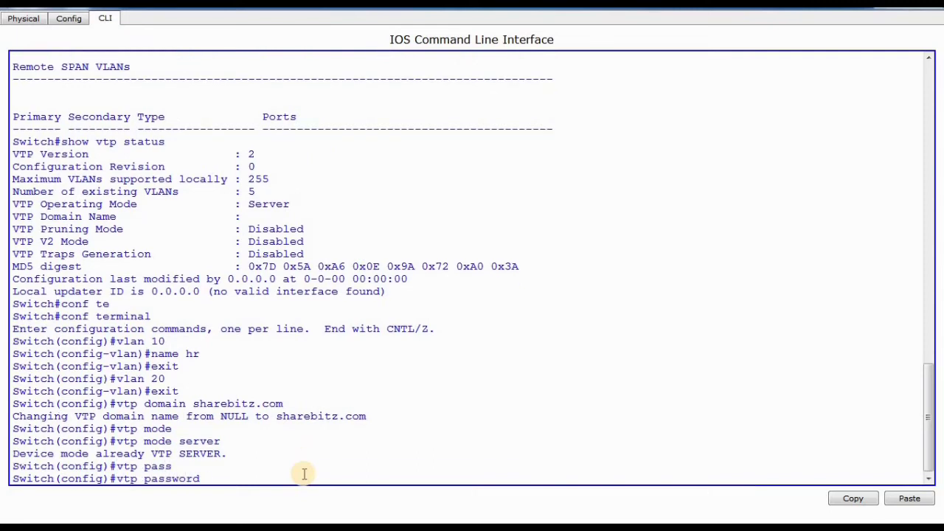
type("123")
key("Return")
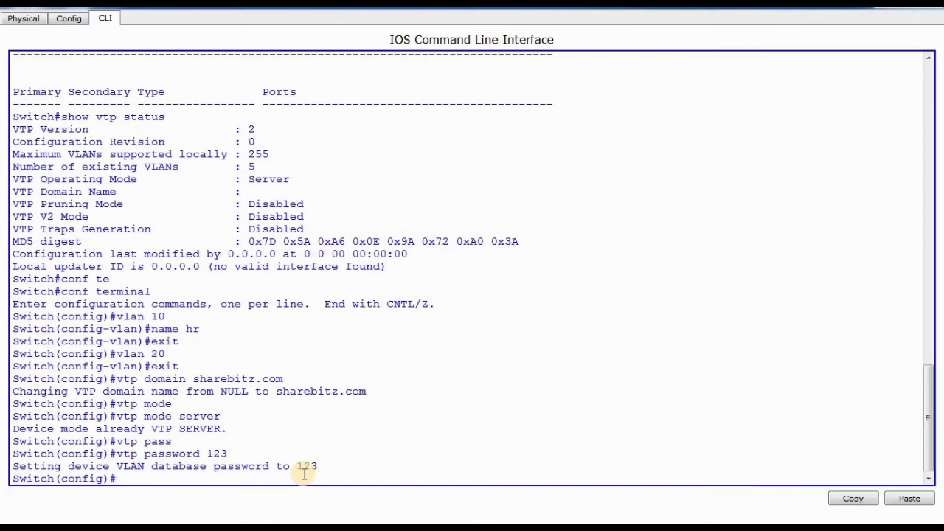
Check the VLAN list on Switch0 from configuration mode with do show vlan, through to its end.
type("do show vlan")
key("Return")
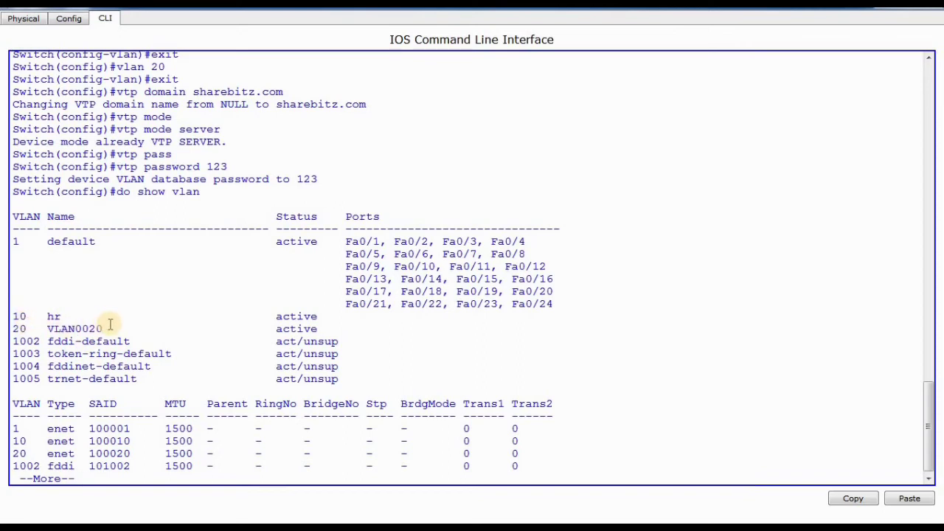
key("space")
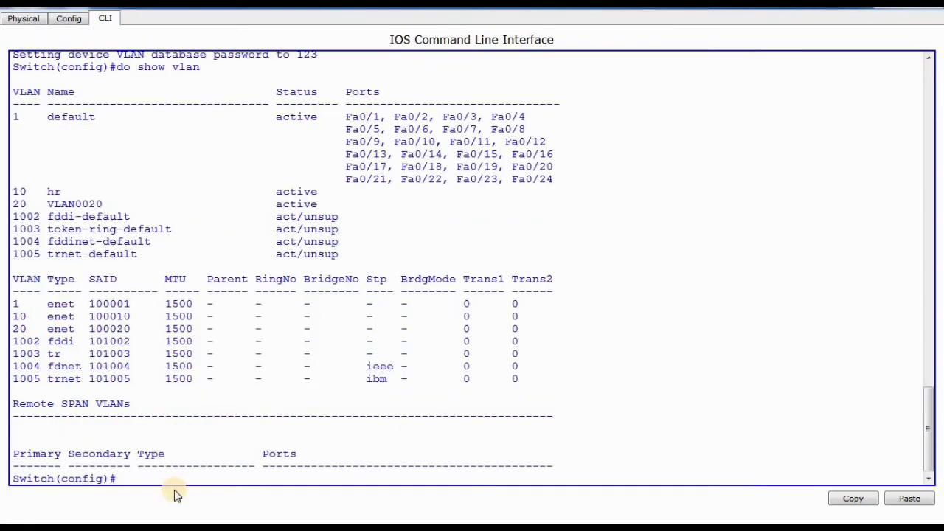
Check Switch0's VTP settings from configuration mode with do show vtp status.
type("do show vtp status")
key("Return")
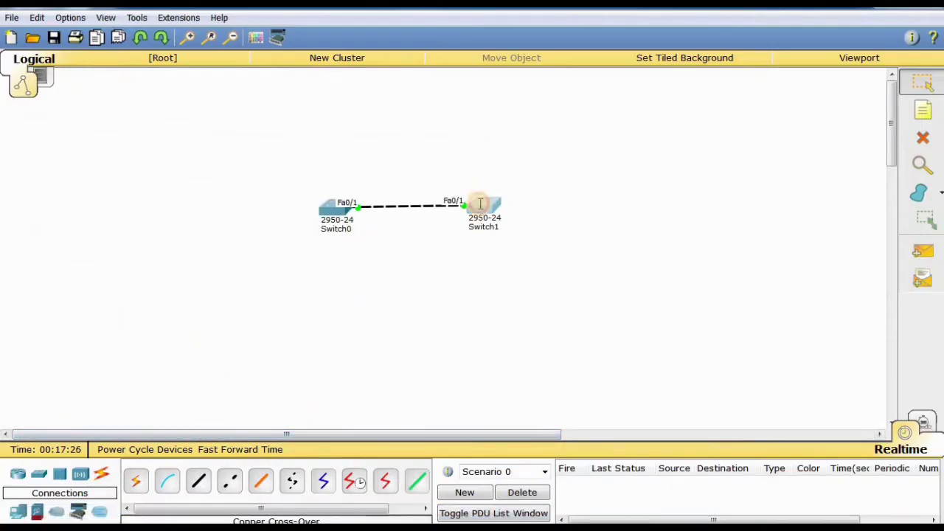
Open Switch1's command line interface and enter privileged EXEC mode with enable.
left_click(480, 203)
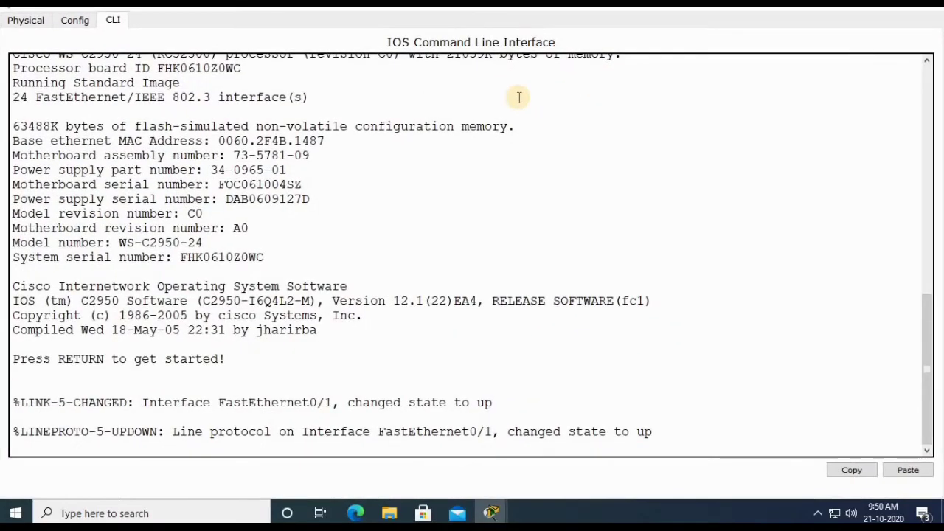
key("Return")
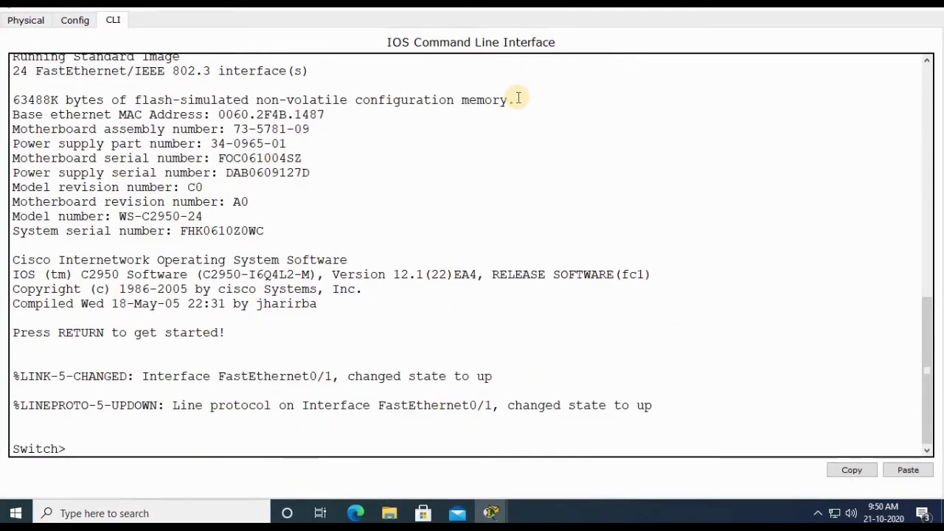
type("en")
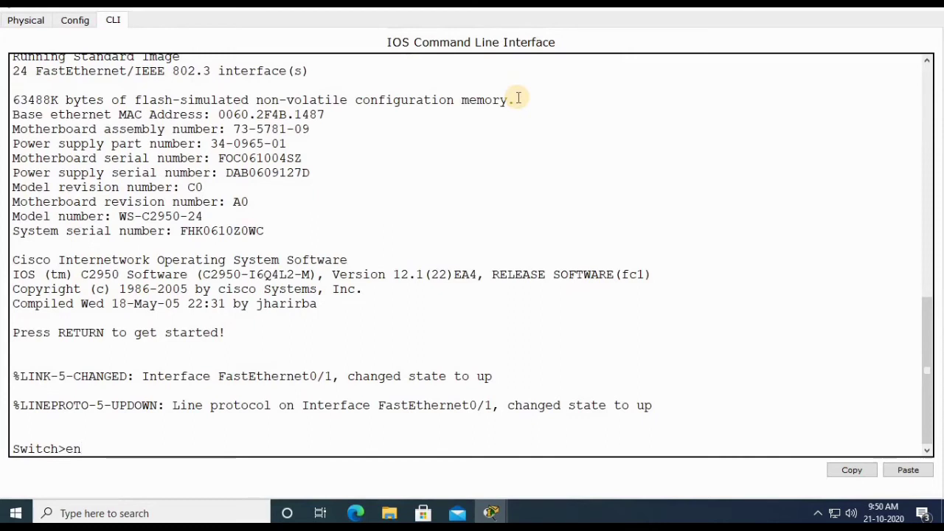
key("Tab")
key("Return")
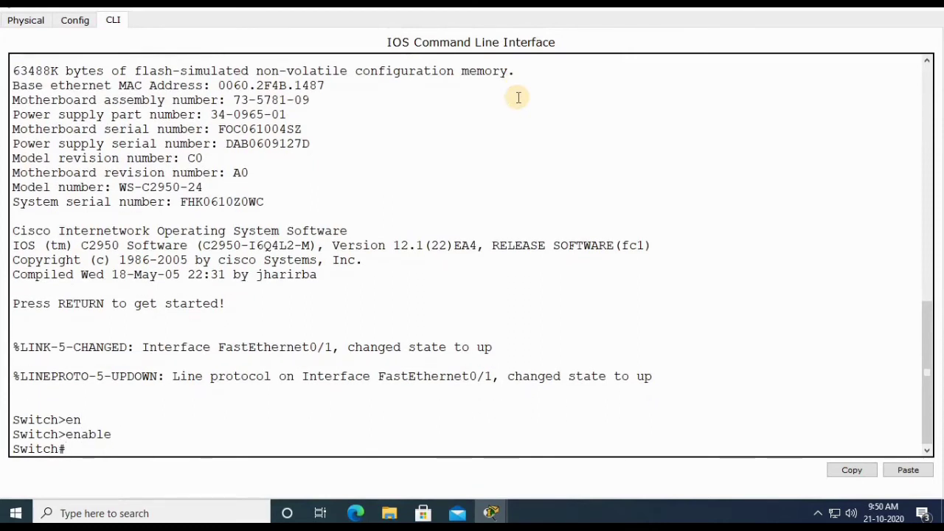
Check the VLAN list on Switch1 with show vlan, through to its end.
type("show v")
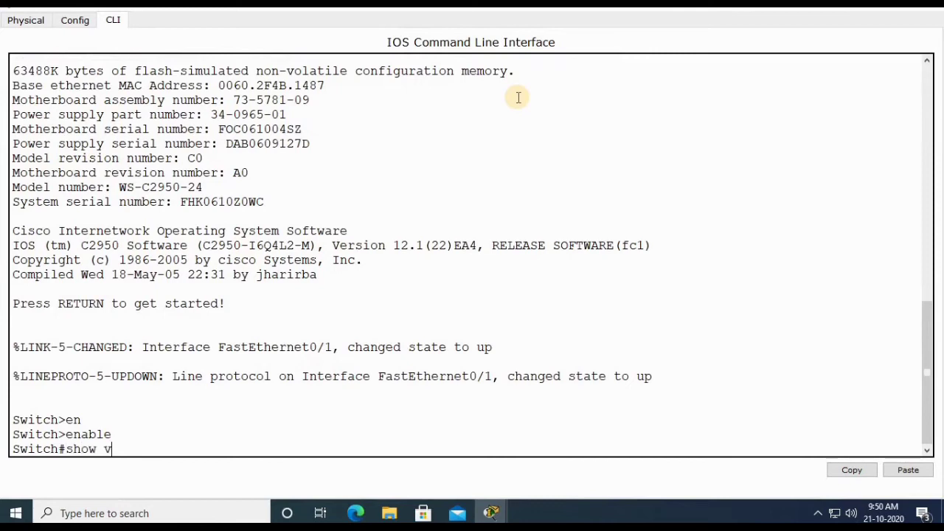
type("lan")
key("Return")
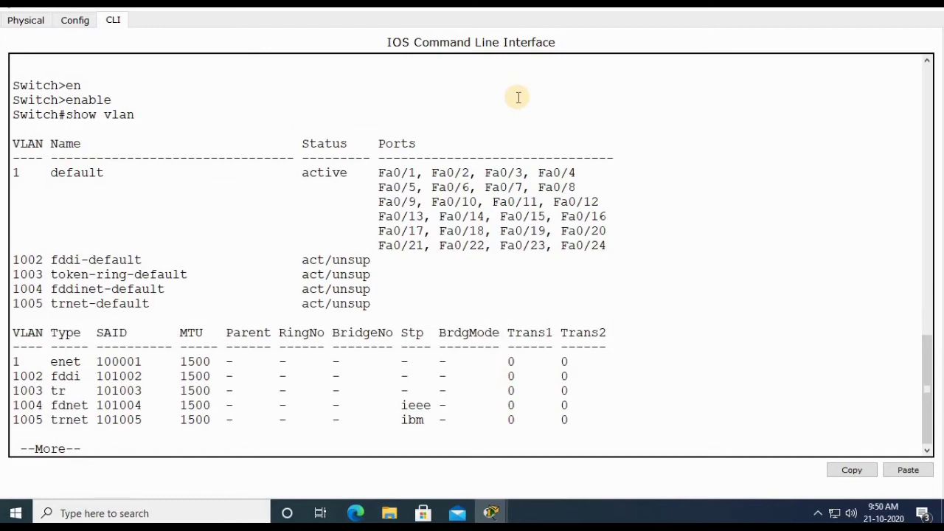
key("space")
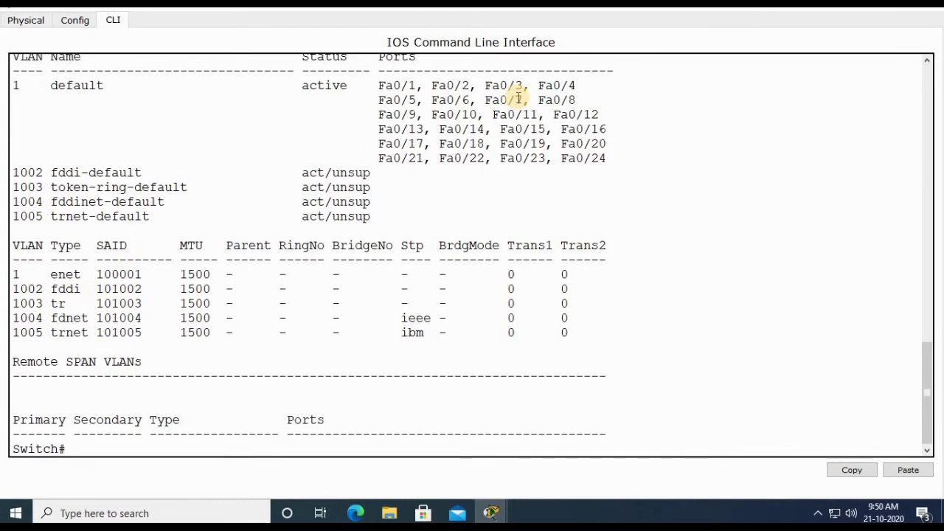
Check Switch1's VTP settings with show vtp status.
type("show vtp statu")
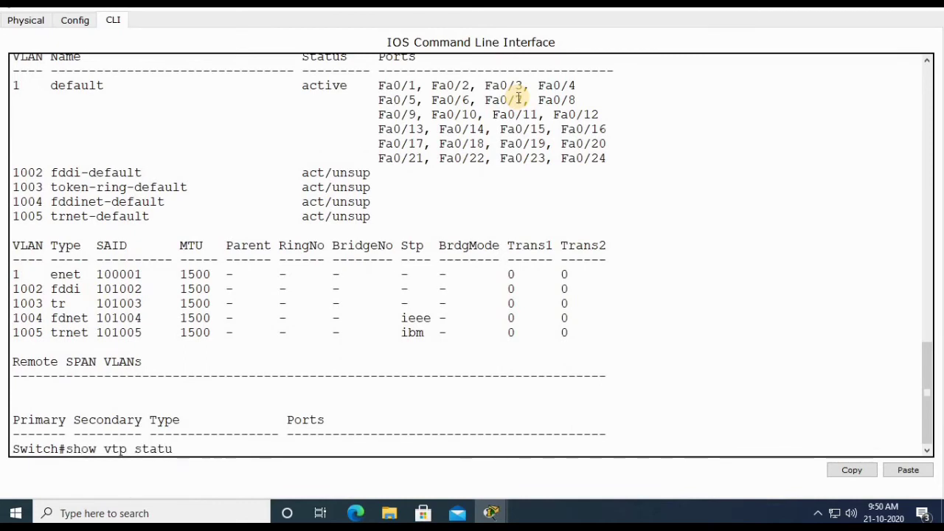
type("s")
key("Return")
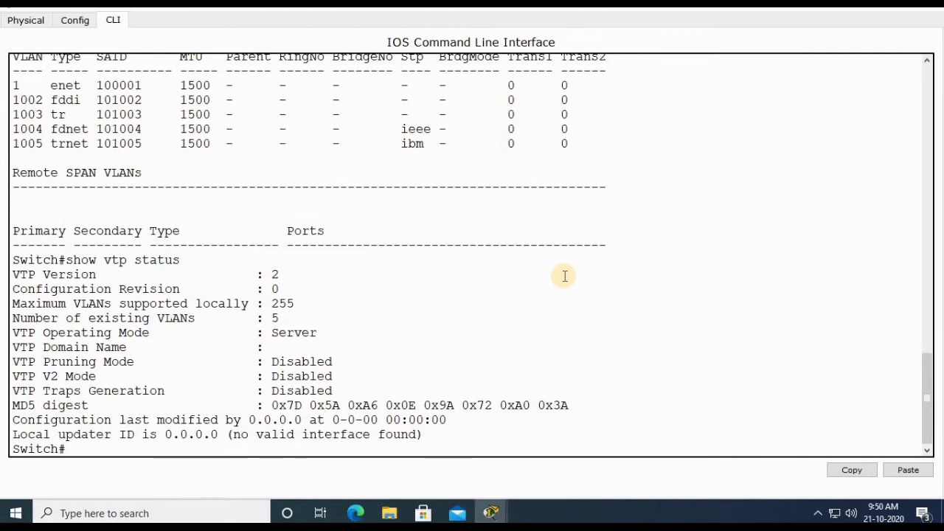
type("exit")
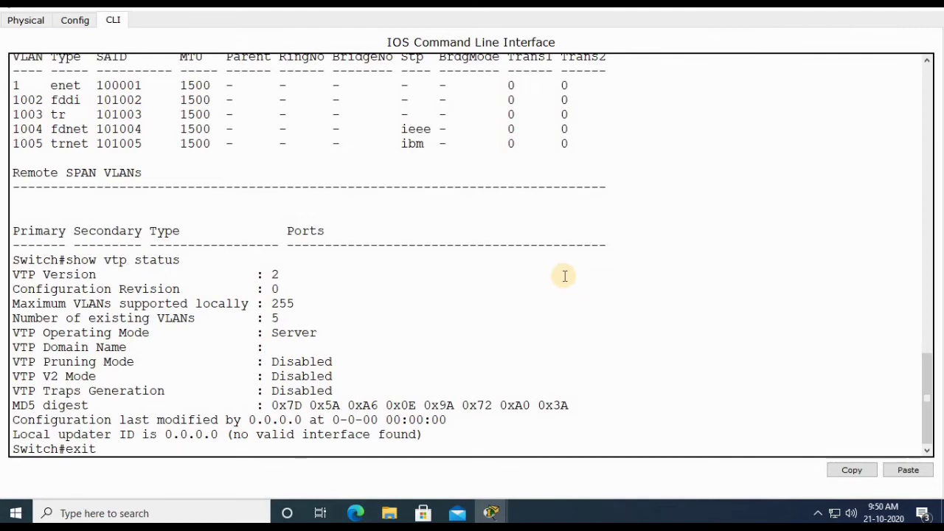
key("BackSpace")
key("BackSpace")
key("BackSpace")
key("BackSpace")
Enter global configuration mode on Switch1 and set its VTP domain to sharebitz.com.
type("conf ter")
key("Tab")
key("Return")
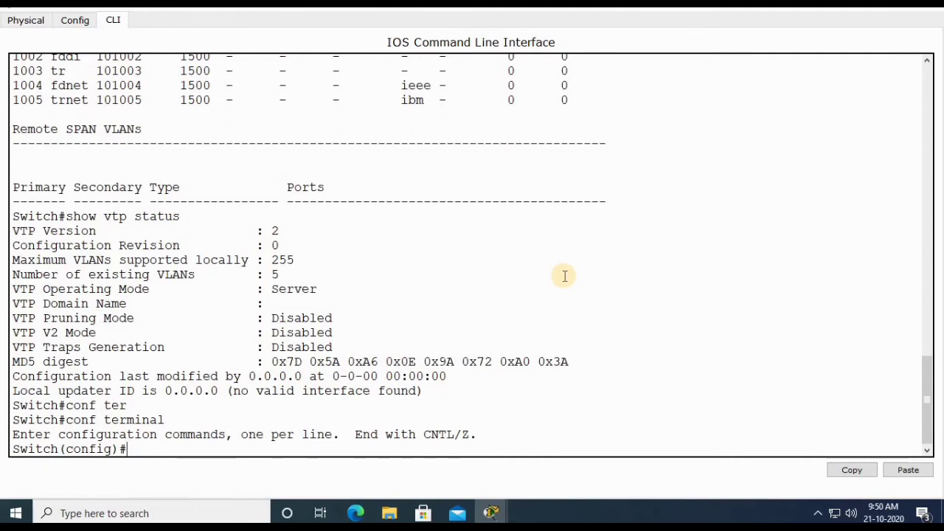
type("vtp domain s")
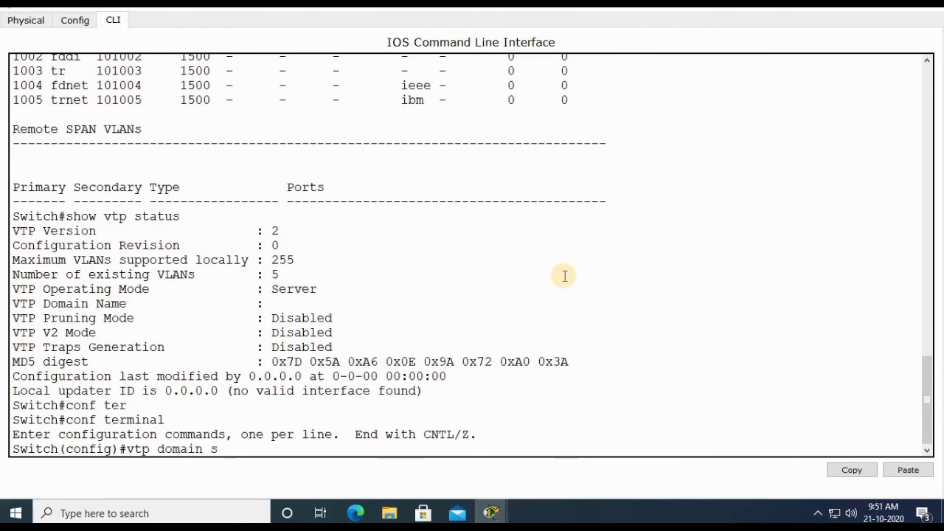
key("BackSpace")
type("sharebitz.com")
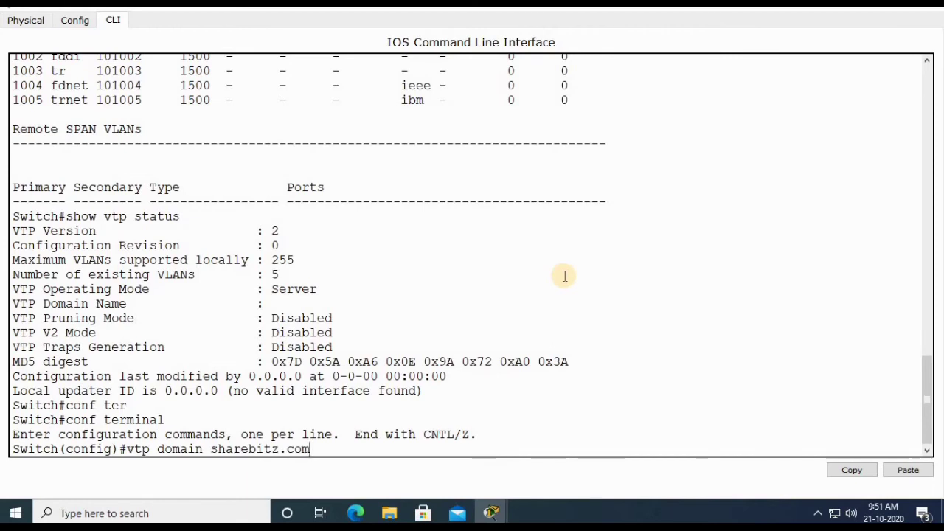
key("Return")
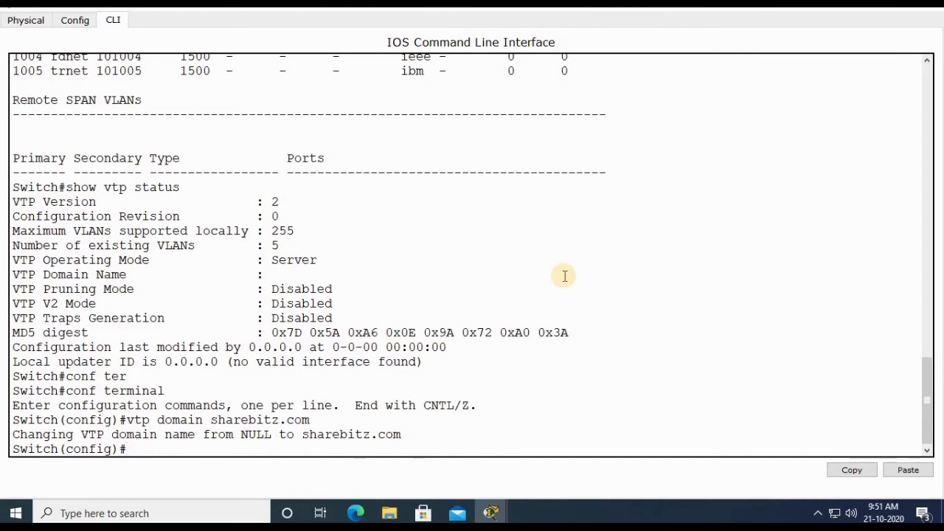
Set Switch1's VTP mode to client.
type("vtp mode client")
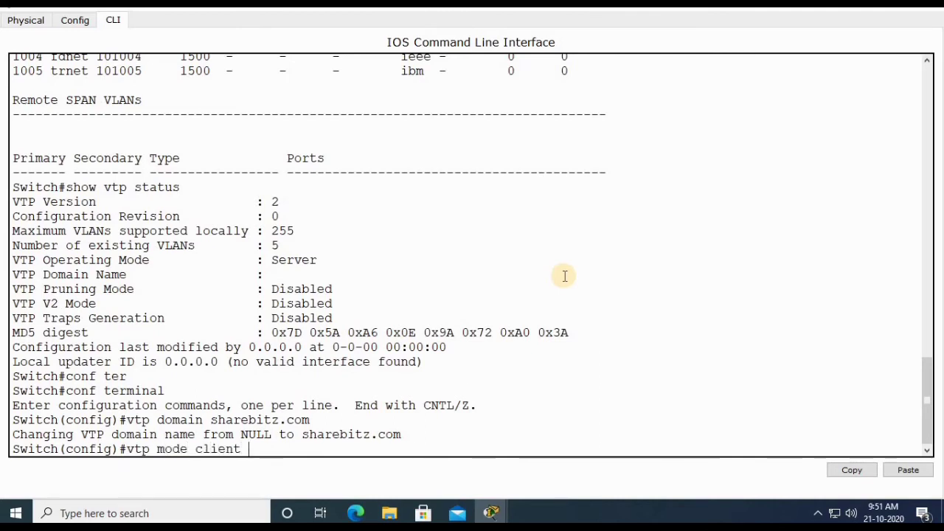
key("Return")
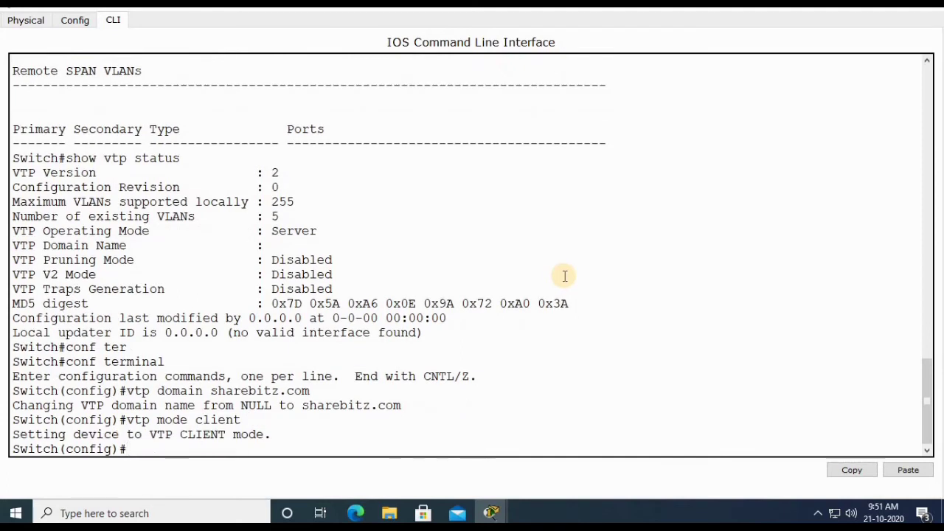
Set the VTP password on Switch1.
type("vtp pass")
key("Tab")
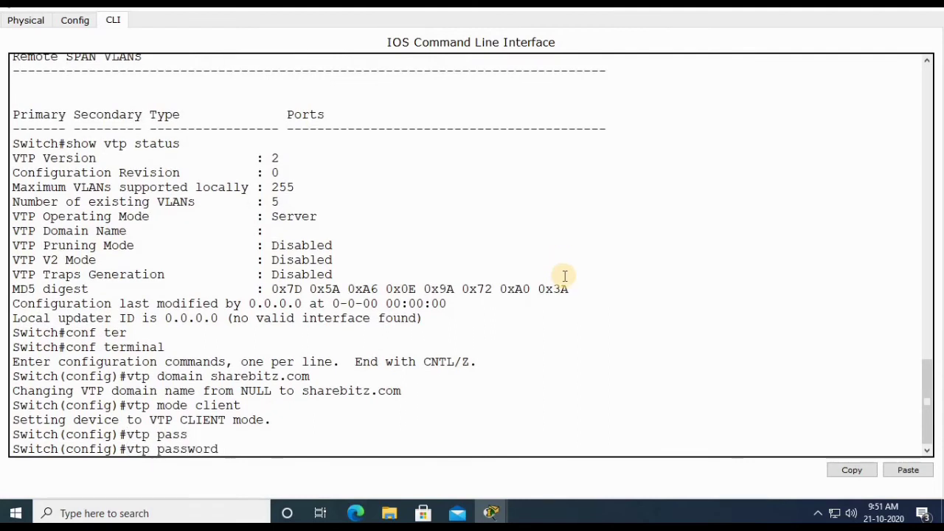
type("123")
key("Return")
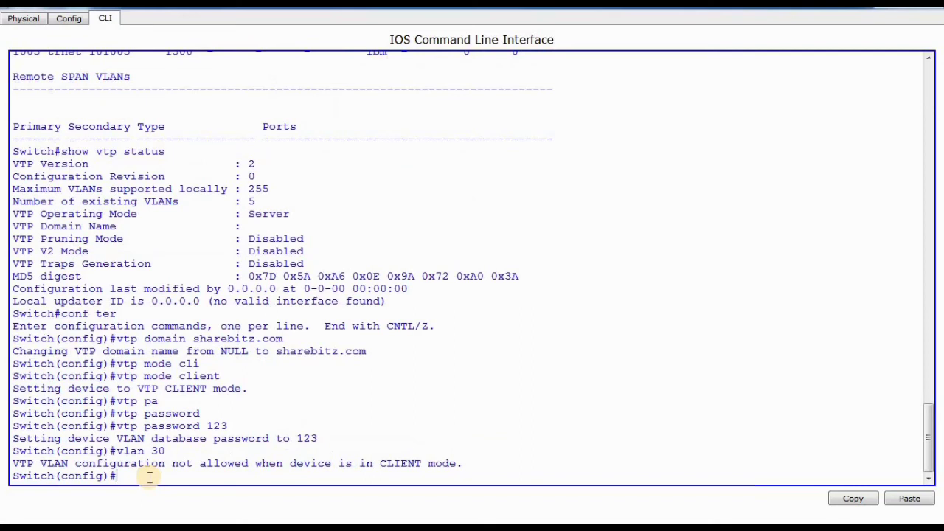
Enter interface configuration mode for FastEthernet 0/1 on Switch1.
type("sw")
key("Tab")
type("int")
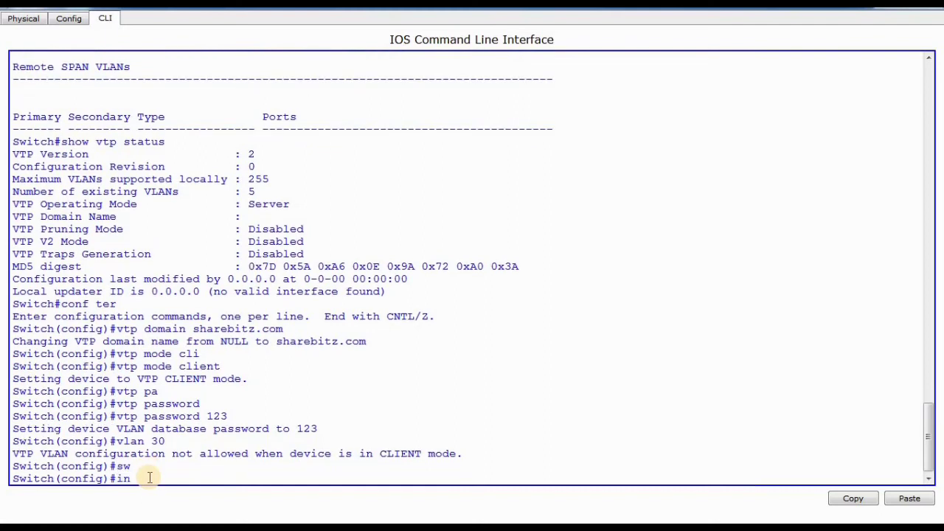
key("Tab")
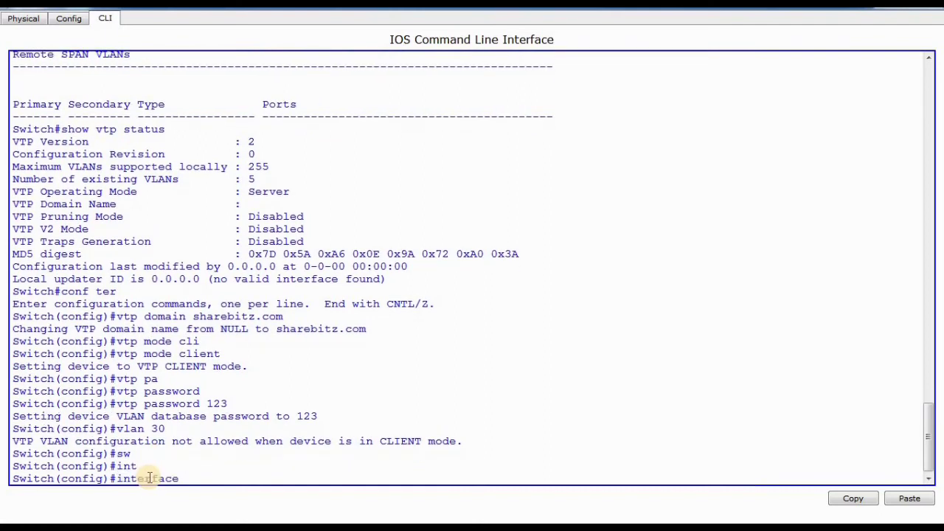
type("f")
key("Tab")
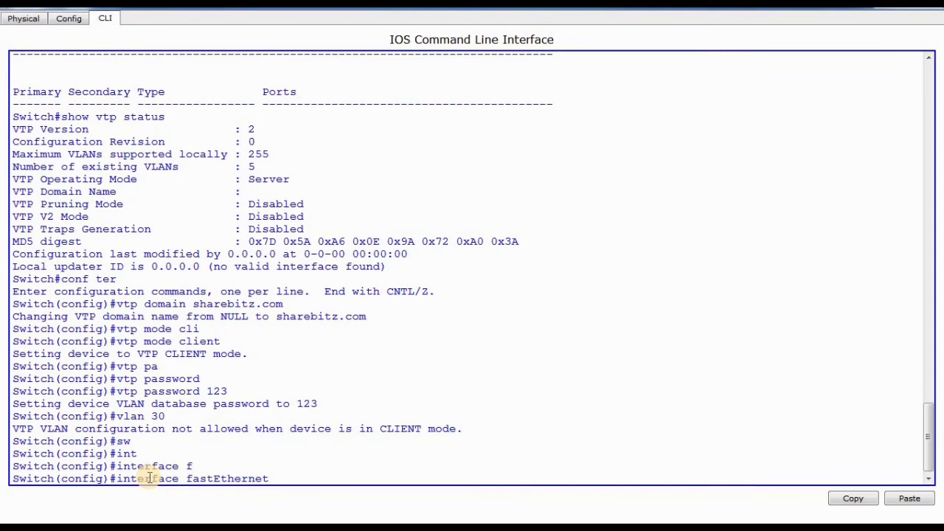
type("0/1")
key("Return")
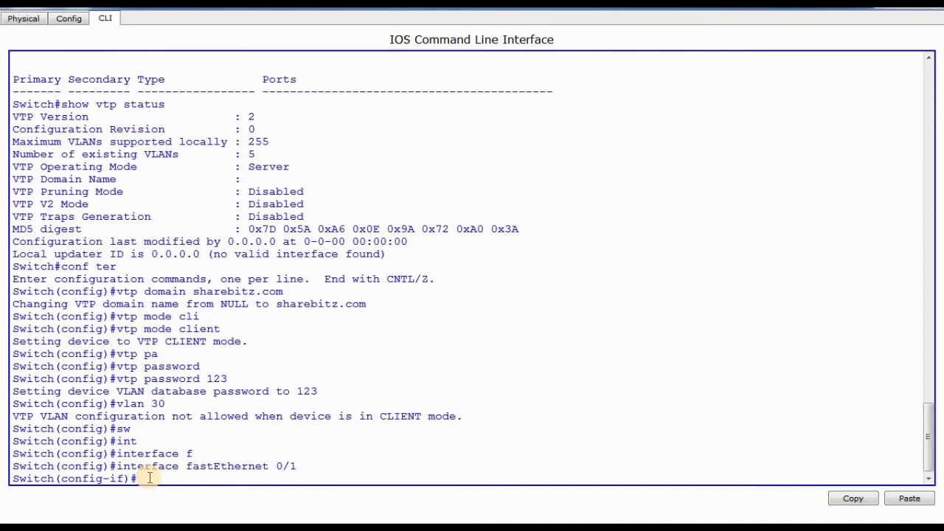
Set Switch1's FastEthernet 0/1 port to trunk mode and return to a clean prompt.
type("sw")
key("Tab")
type("mode")
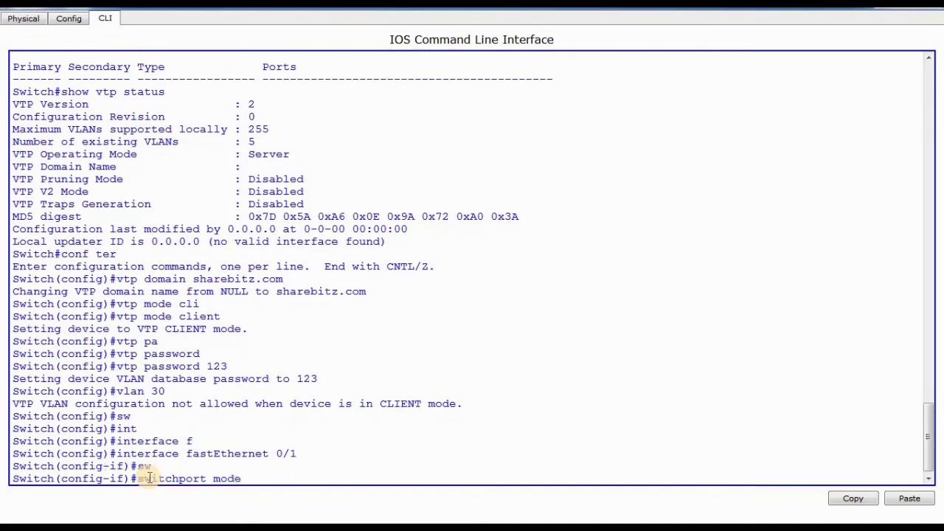
key("Tab")
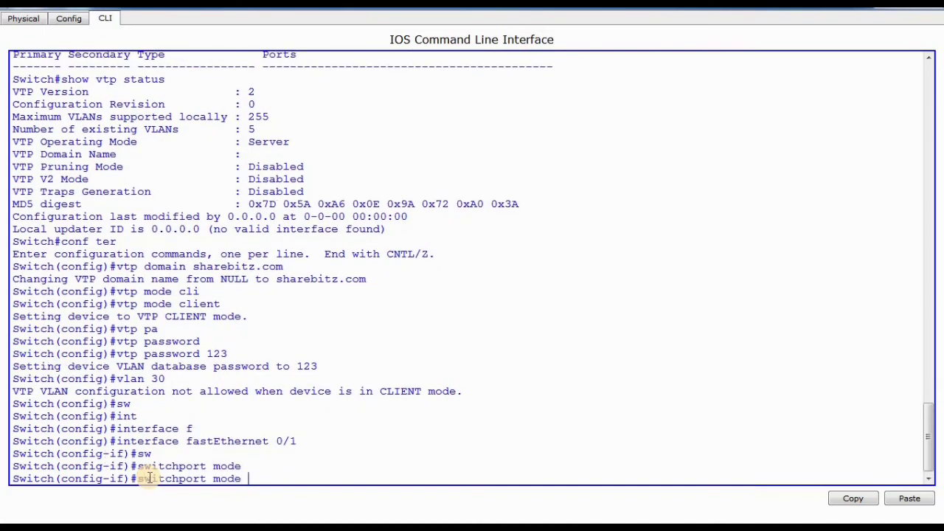
type("trunk")
key("Return")
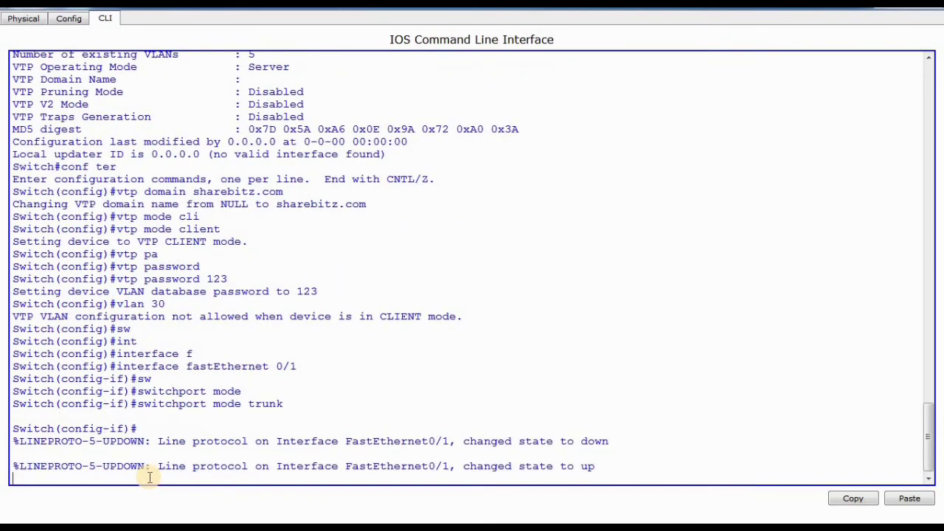
key("Return")
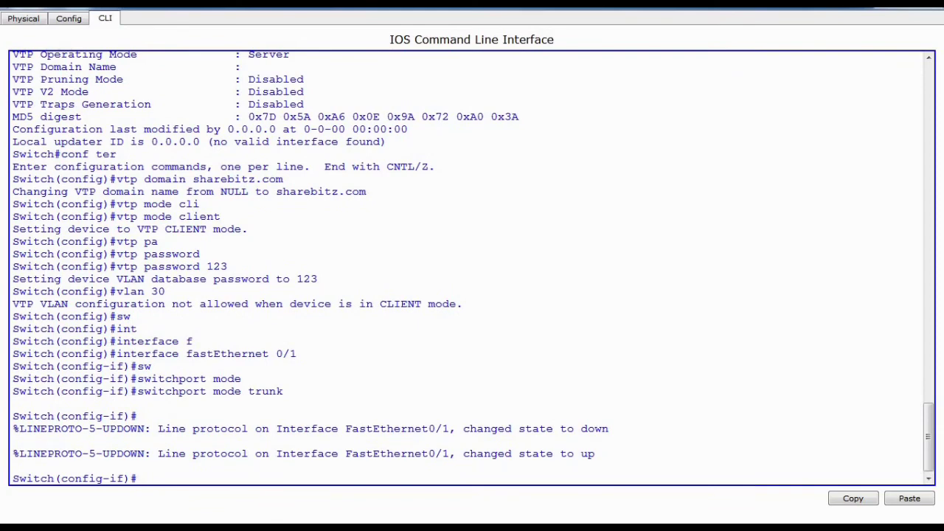
Switch to Switch0's command line and enter interface configuration mode for FastEthernet 0/1.
mouse_move(232, 518)
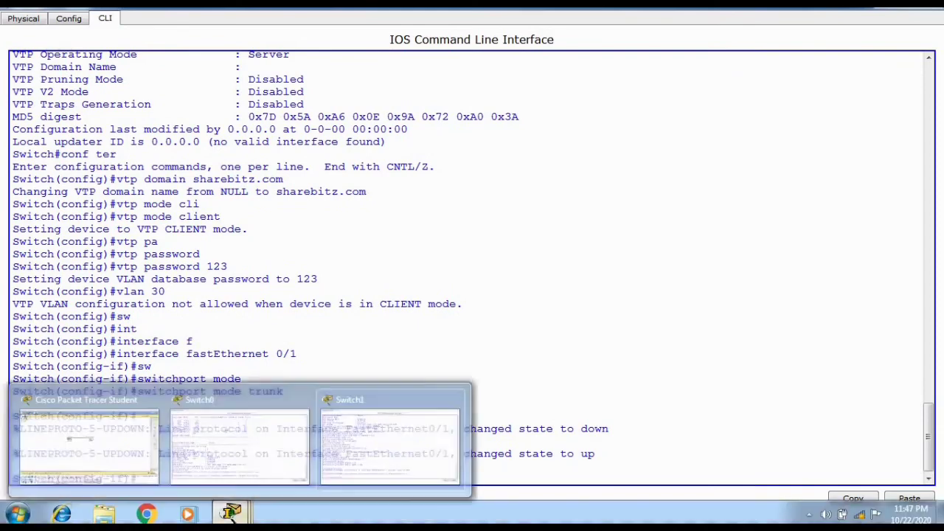
left_click(218, 461)
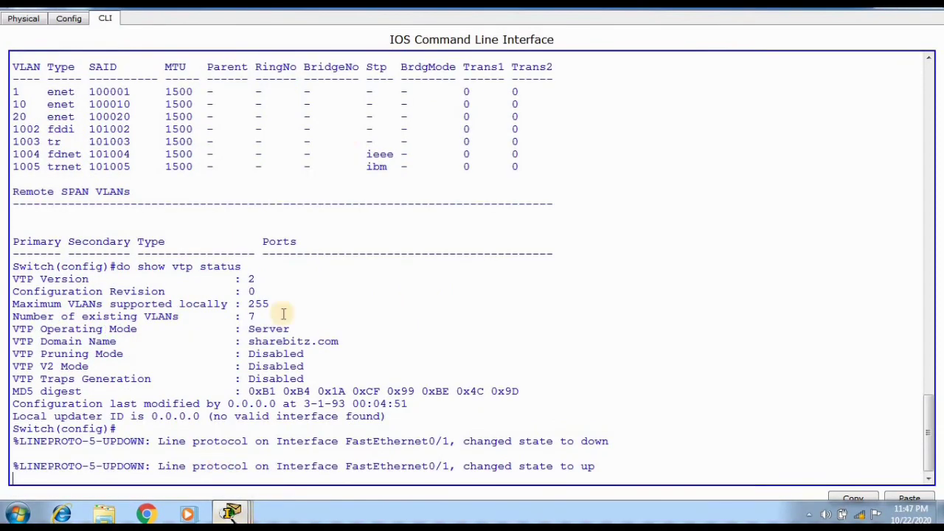
key("Return")
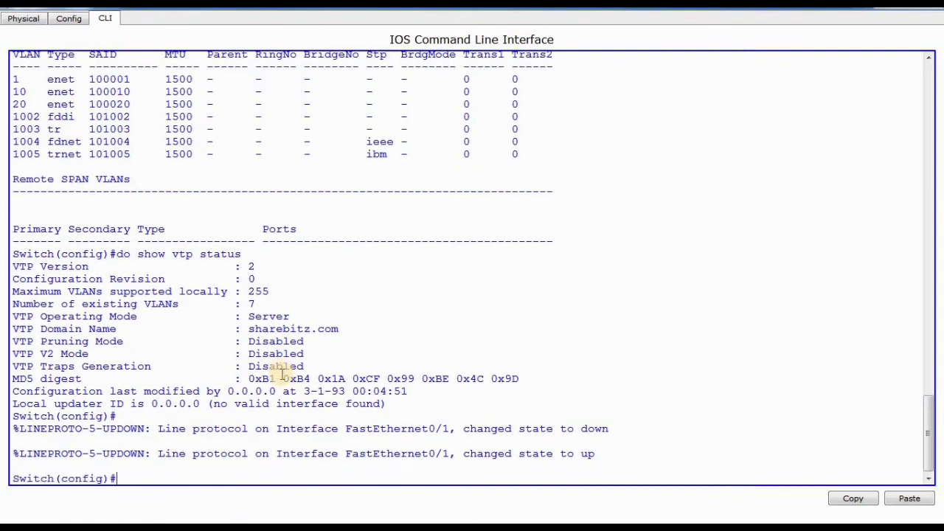
type("int")
key("Tab")
type("fa")
key("Tab")
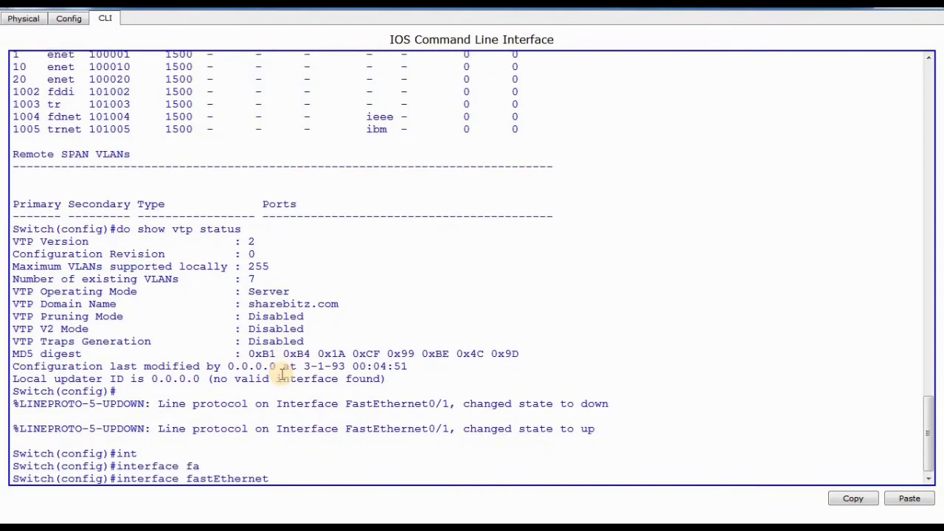
type("0/1")
key("Return")
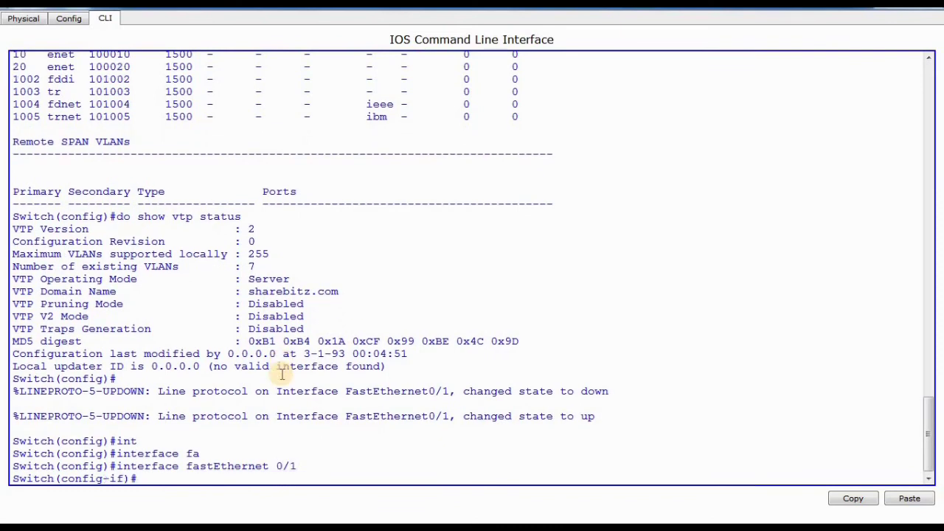
Set Switch0's FastEthernet 0/1 port to trunk mode.
type("sw")
key("Tab")
type("m")
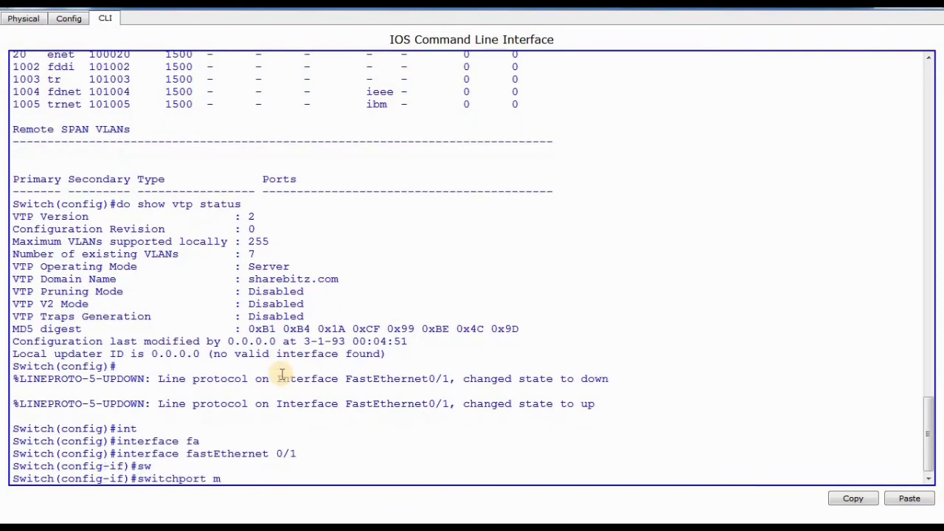
type("ode")
key("Tab")
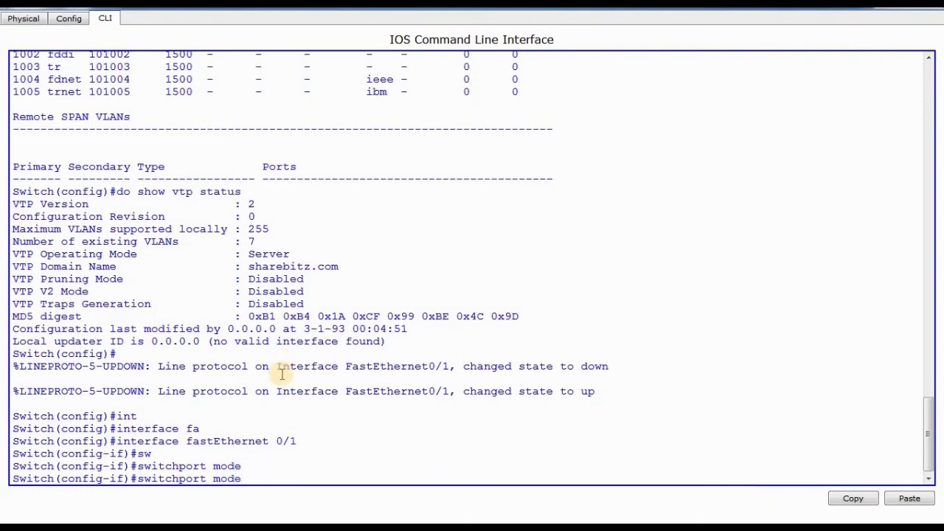
type("trun")
key("Tab")
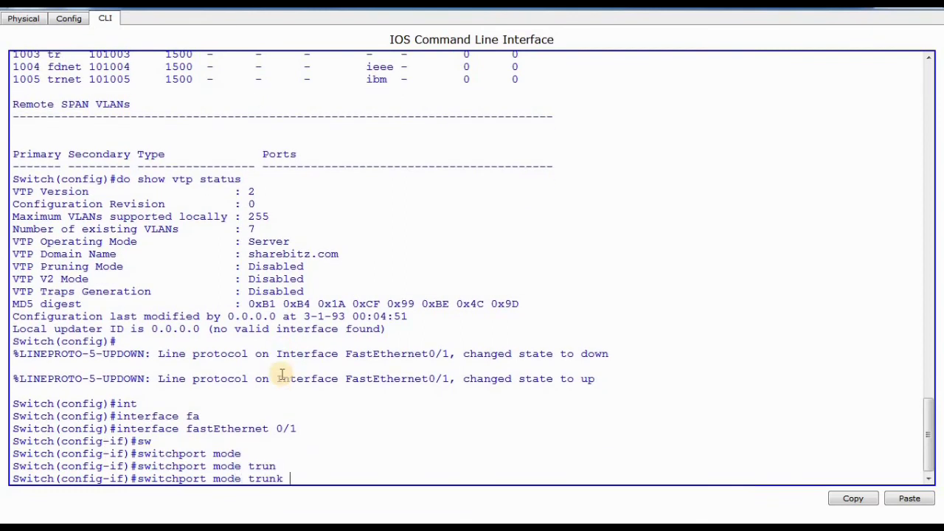
key("Return")
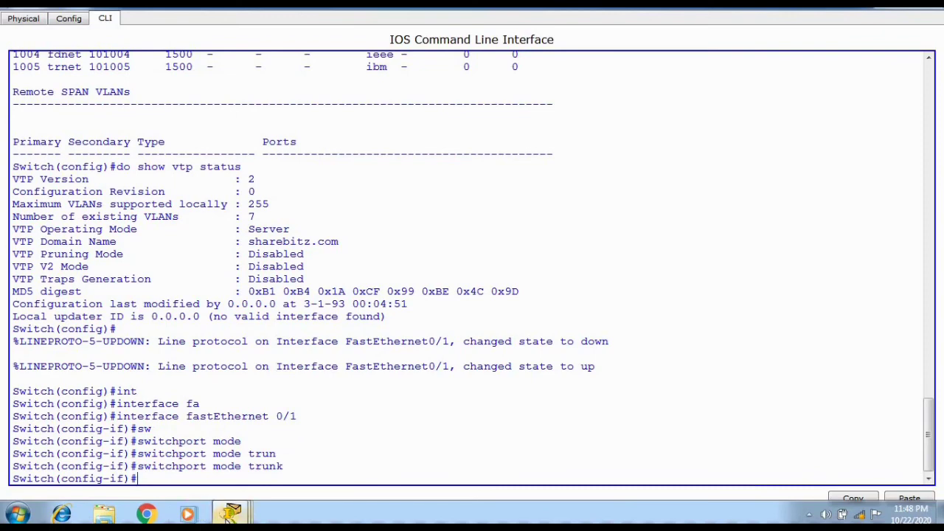
Switch to Switch1's command line and exit interface configuration mode back to global configuration.
left_click(230, 515)
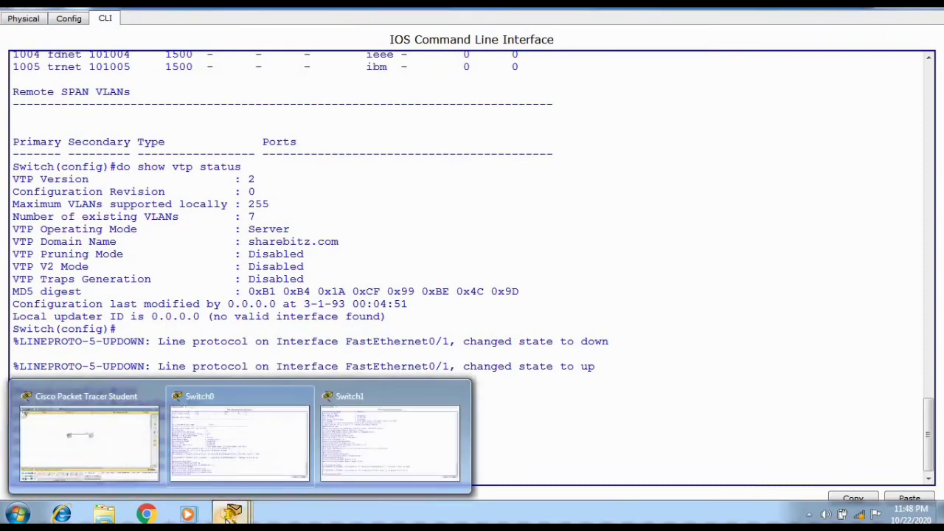
left_click(359, 451)
key("Return")
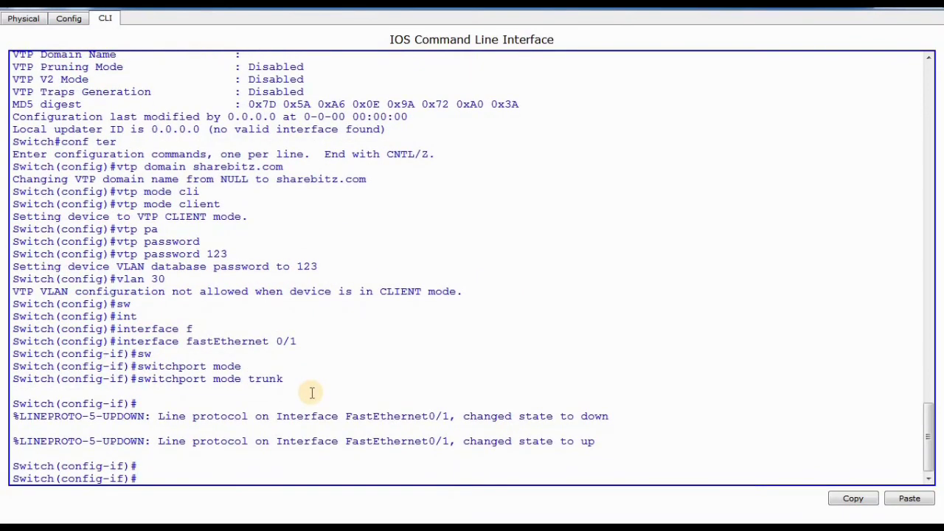
type("exit")
key("Return")
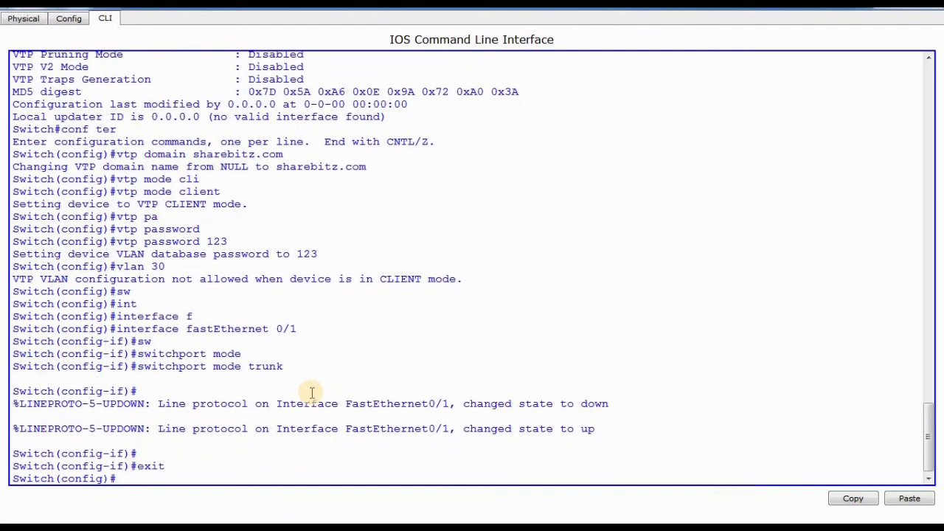
Display the full VLAN table on Switch1 from global configuration mode.
type("do show vlan")
key("Return")
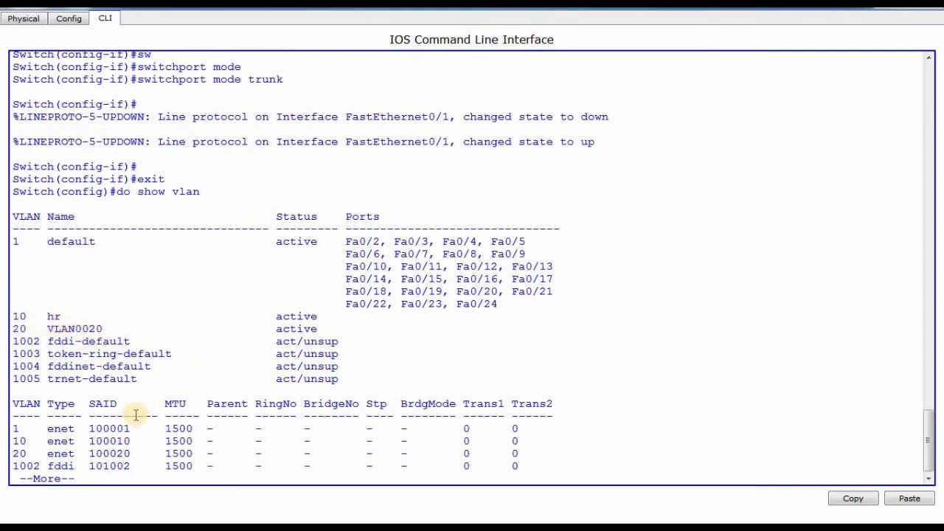
key("space")
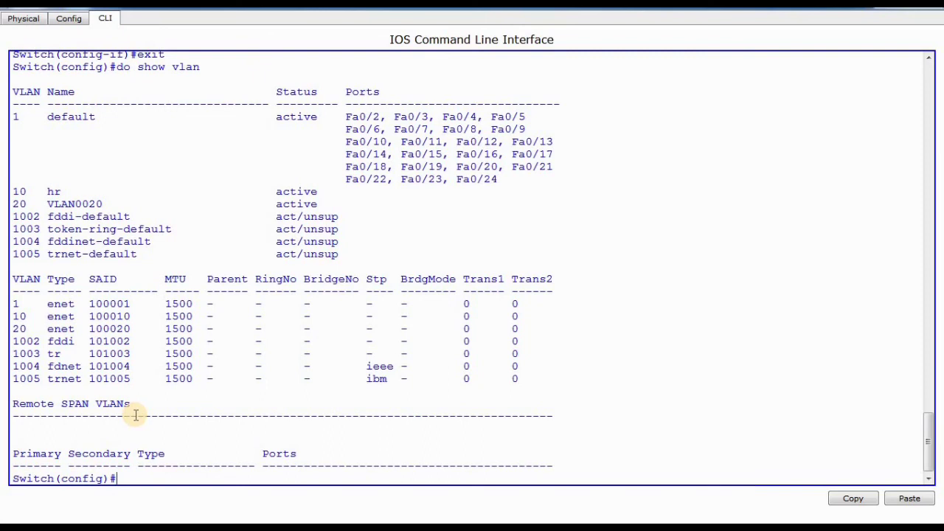
Try to create VLAN 40 on the VTP client Switch1.
type("vlan 40")
key("Return")
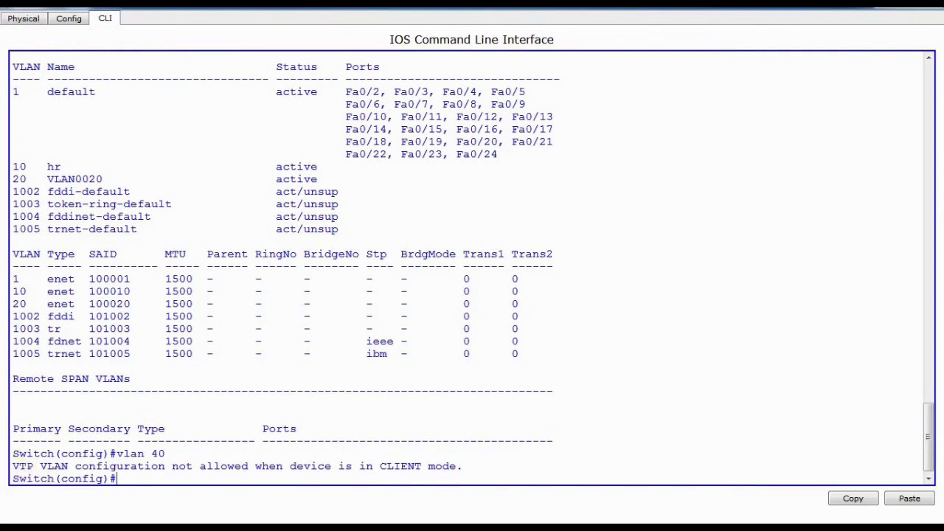
Open Switch0's command line from the network topology and create VLAN 50.
mouse_move(314, 520)
mouse_move(229, 512)
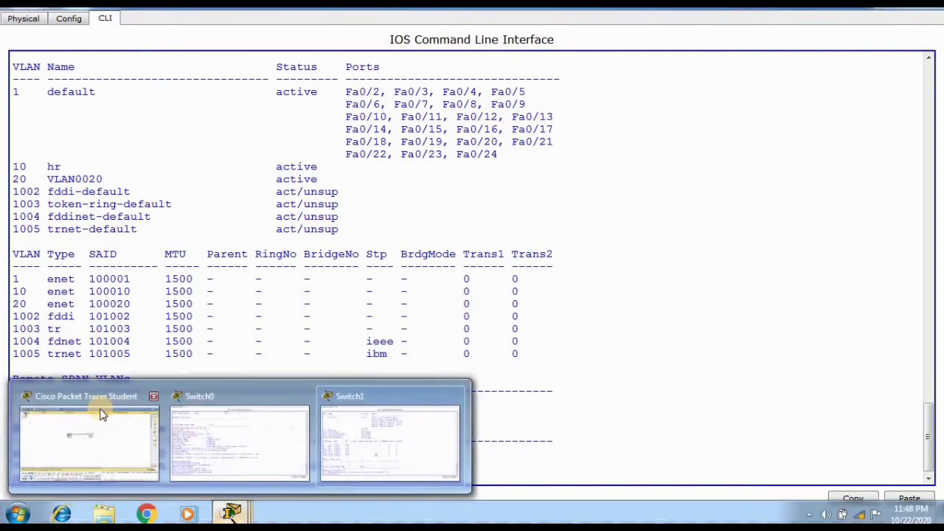
left_click(101, 425)
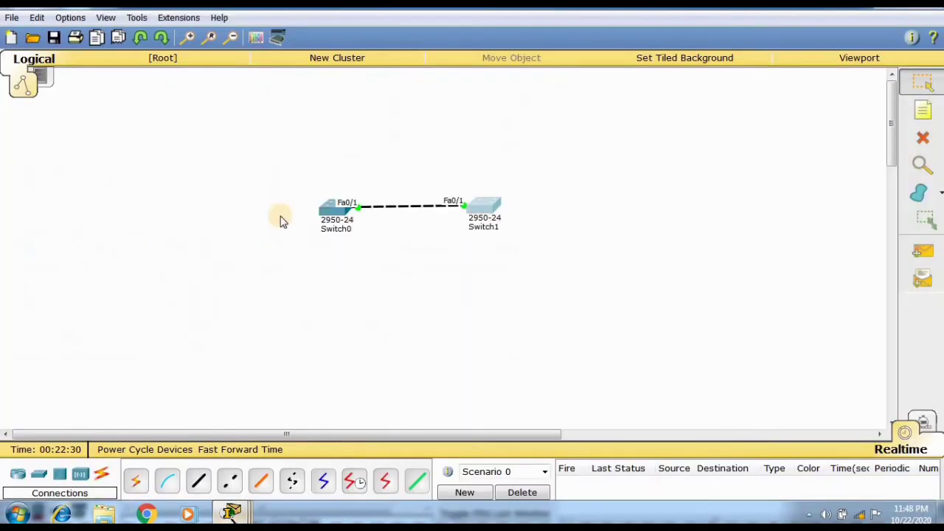
left_click(332, 211)
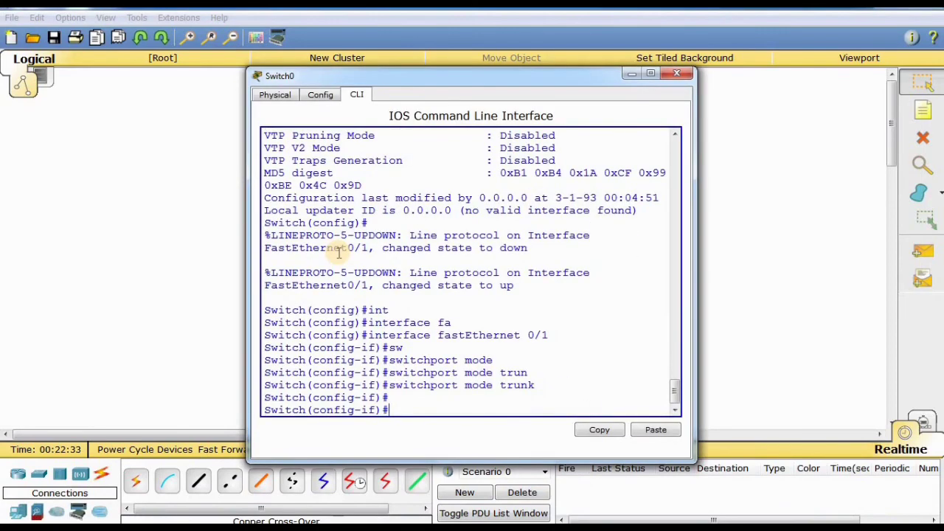
type("vlan 50")
key("Return")
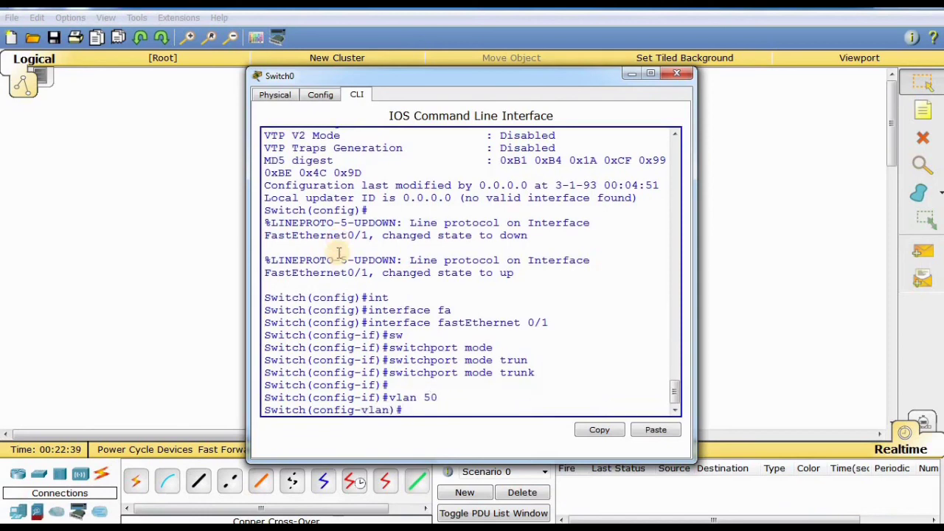
Display the VLAN table on Switch1 again and highlight the VLAN 50 row.
mouse_move(228, 518)
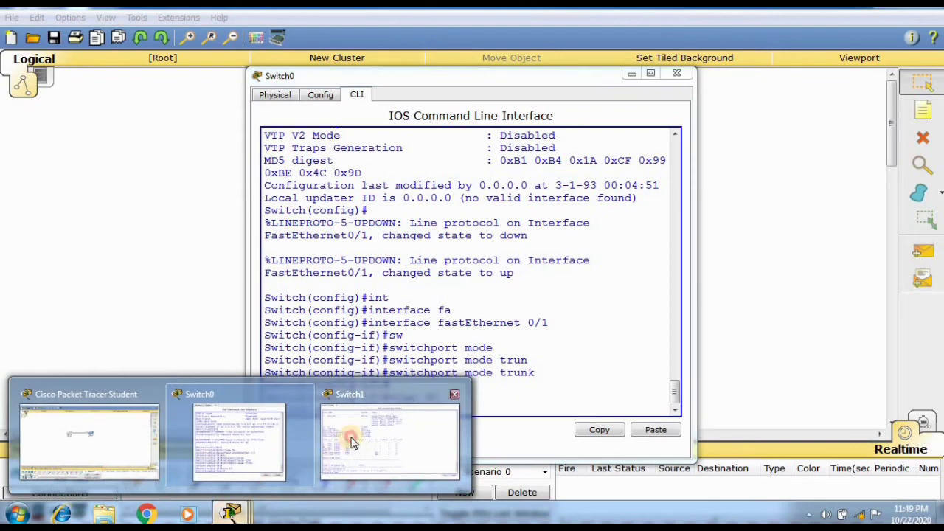
left_click(350, 437)
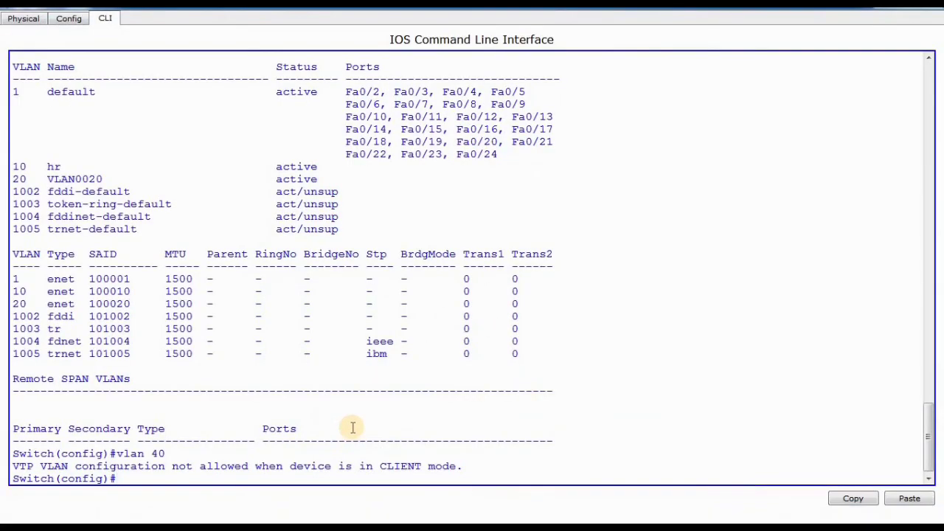
type("do show vlan")
key("Return")
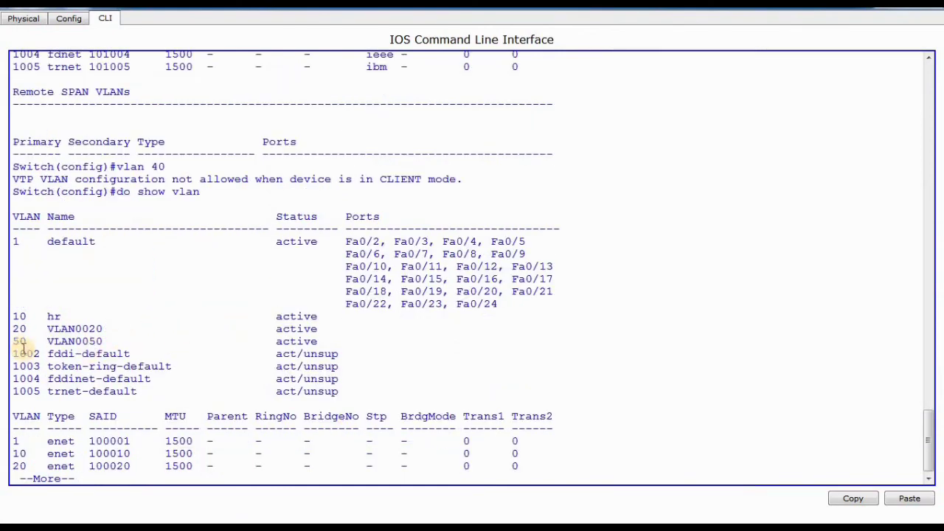
left_click_drag(13, 341, 325, 341)
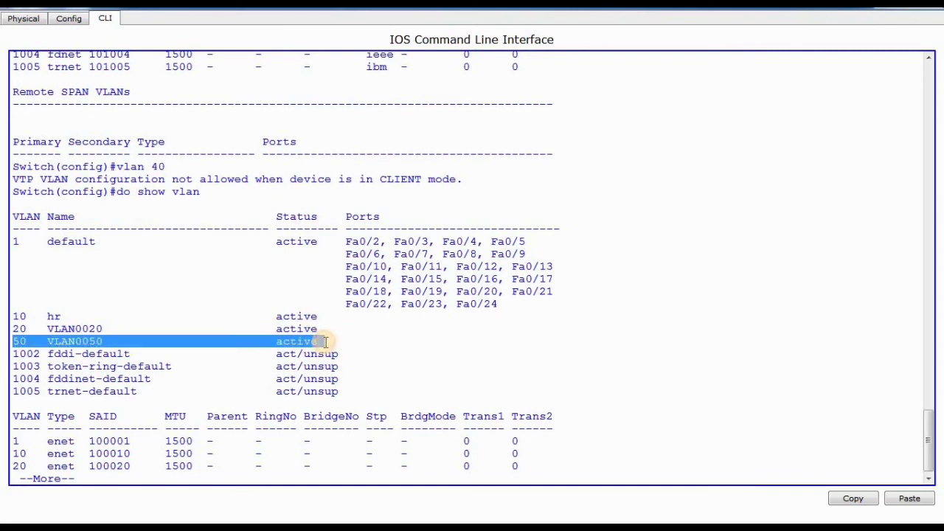